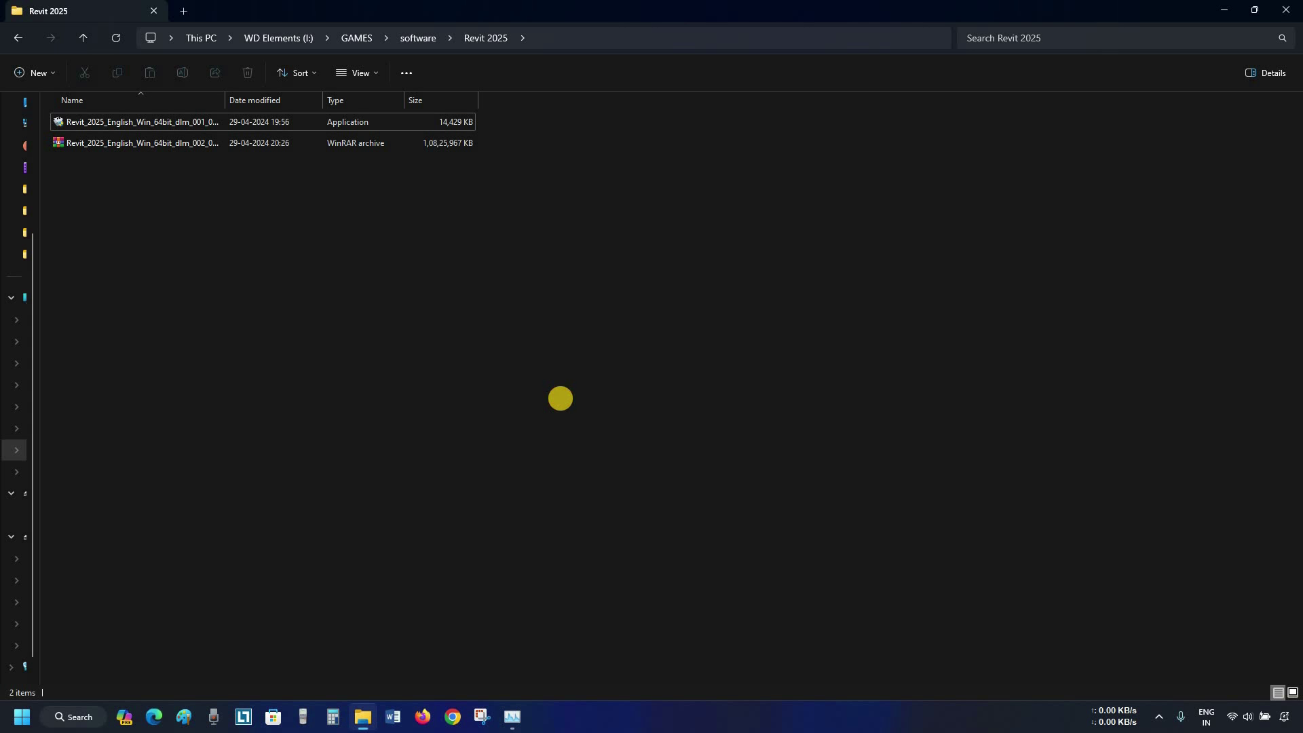
- Turn Wi-Fi off from the Windows Quick Settings panel
{"action": "left_click", "coordinate": [1237, 717]}
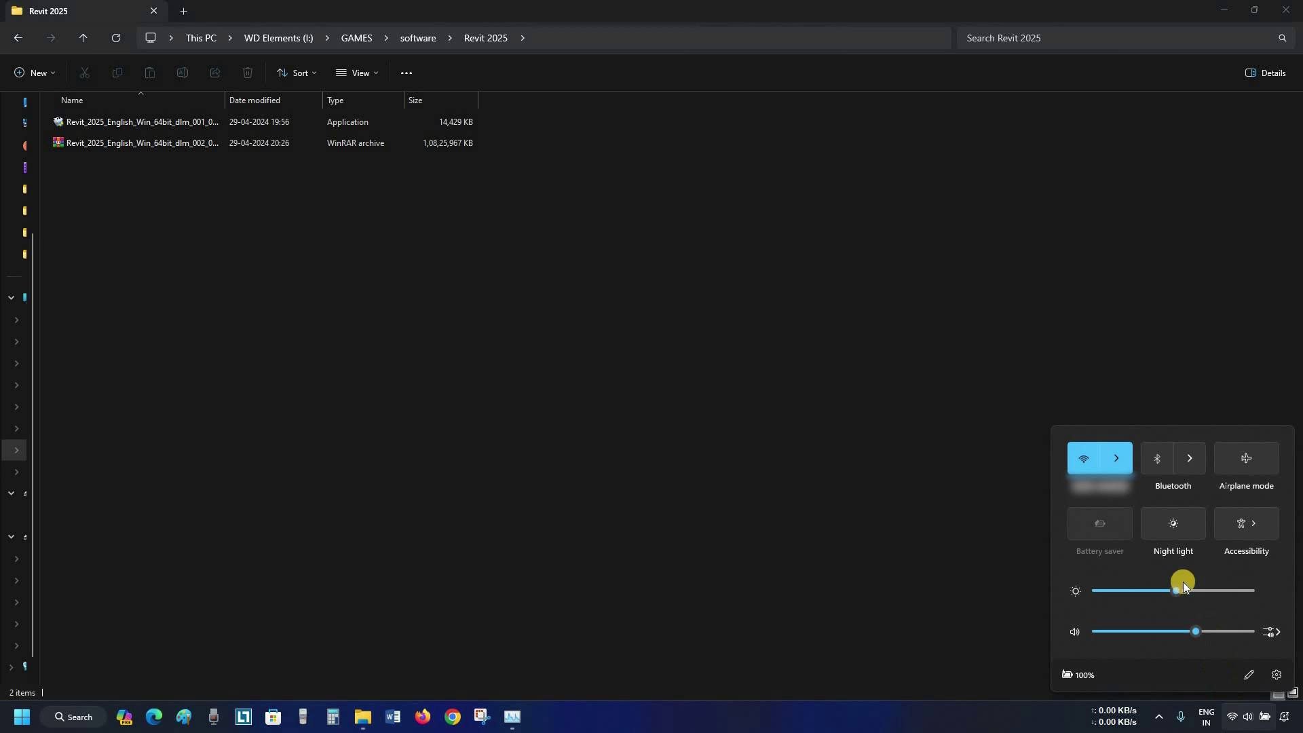
{"action": "left_click", "coordinate": [1083, 457]}
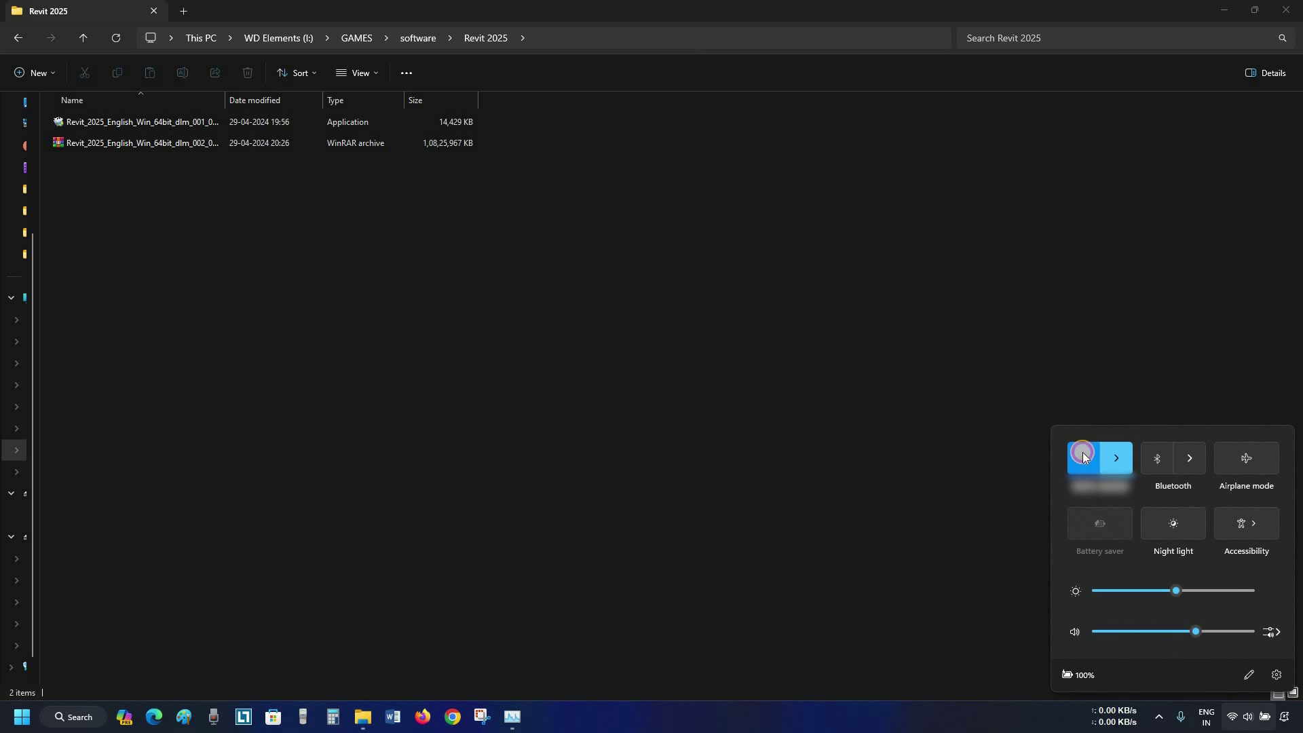
{"action": "left_click", "coordinate": [994, 506]}
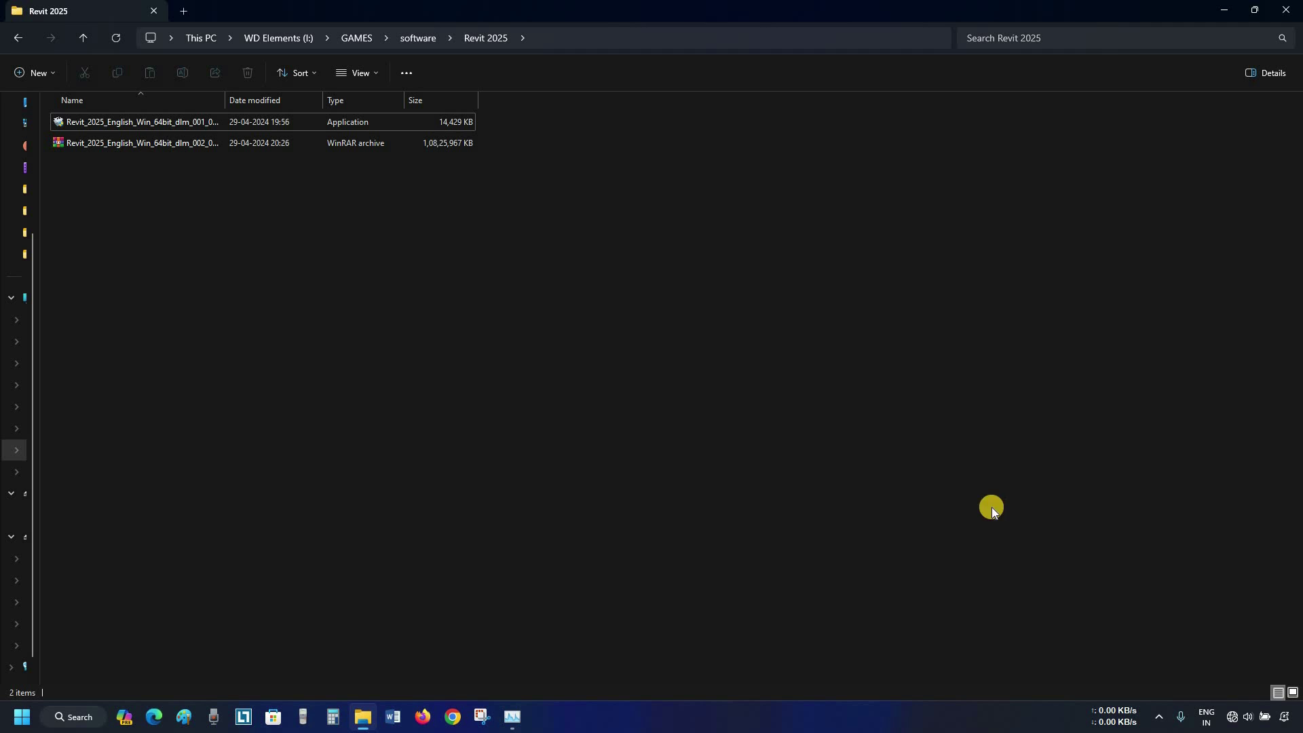
- Create the Revit 2025 installer from the Revit_2025 download and run it
{"action": "double_click", "coordinate": [148, 123]}
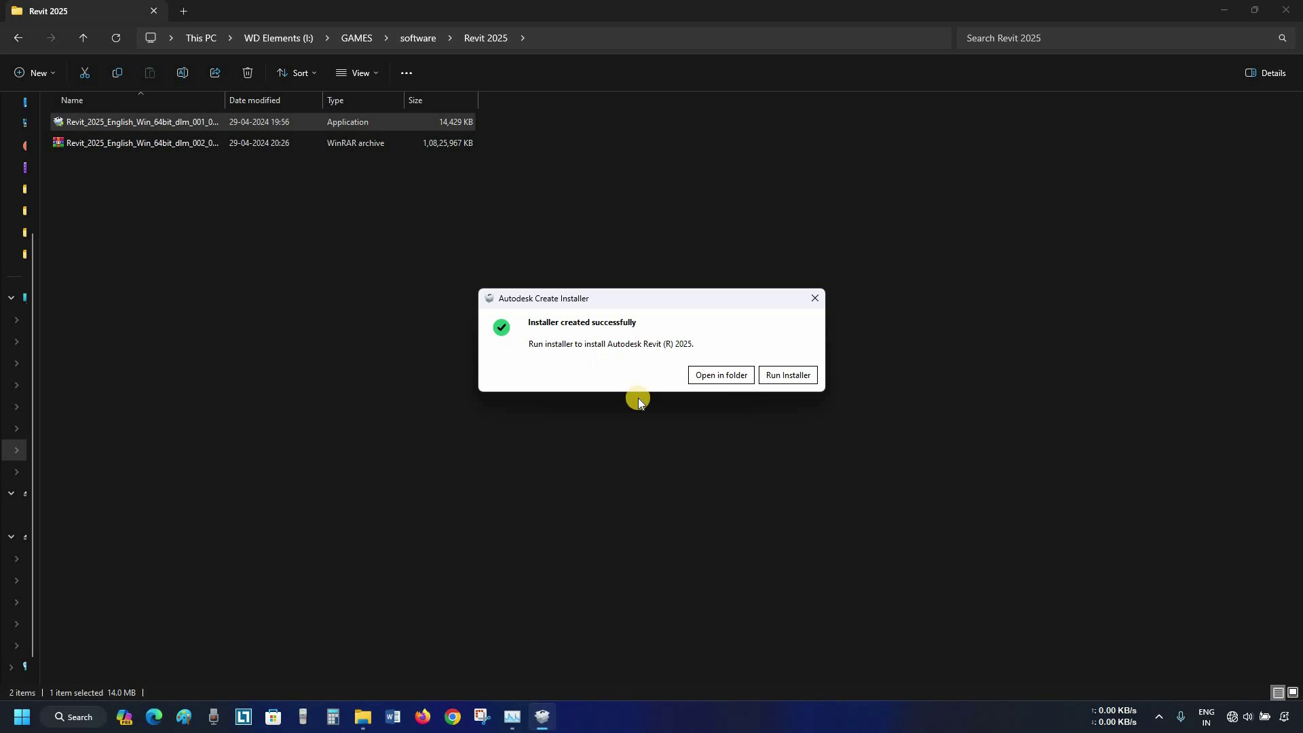
{"action": "left_click", "coordinate": [784, 378]}
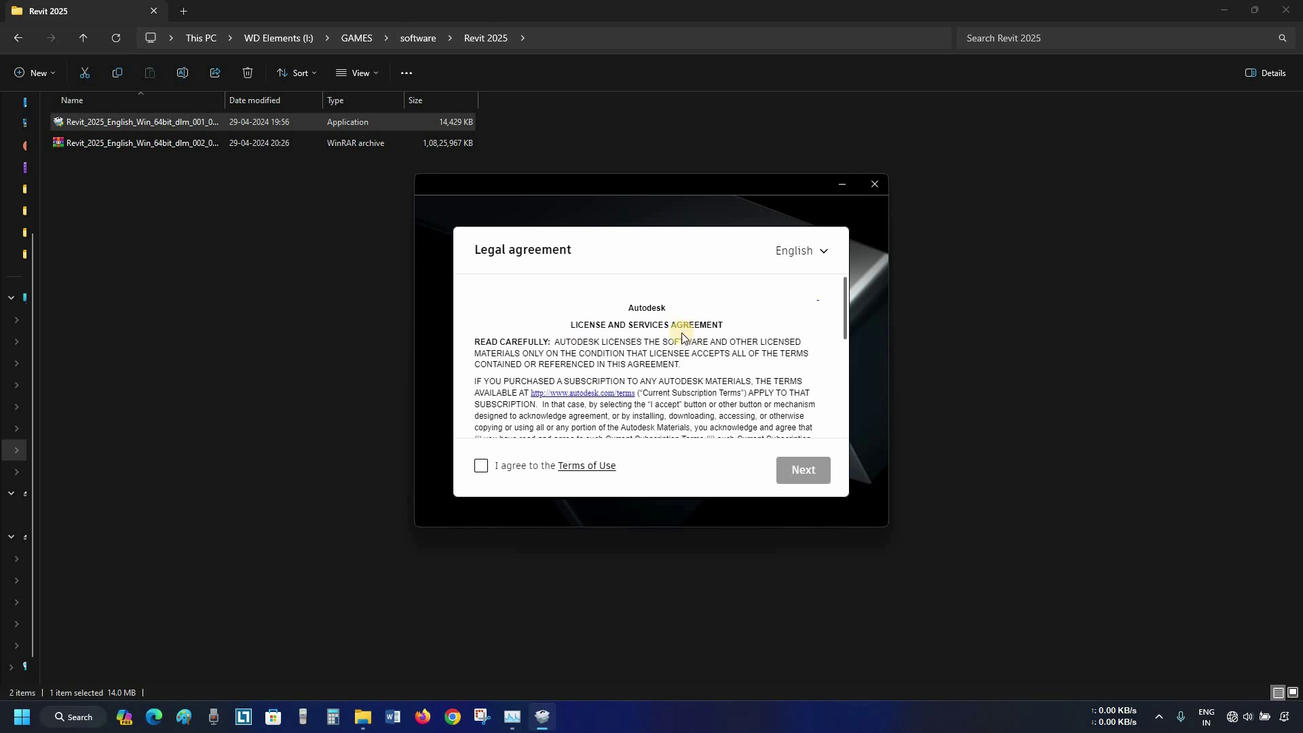
- Agree to the Terms of Use, start installing, then cancel when C: reports too little space
{"action": "left_click", "coordinate": [482, 466]}
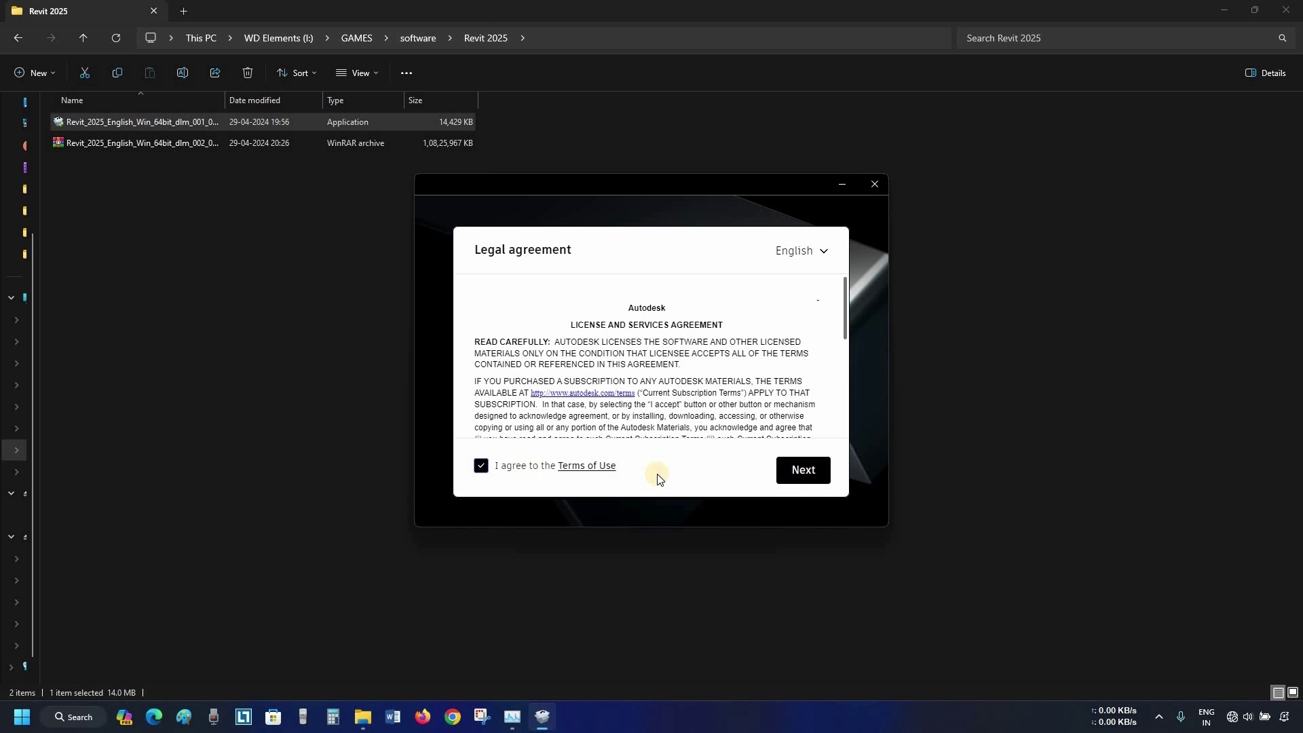
{"action": "left_click", "coordinate": [803, 471]}
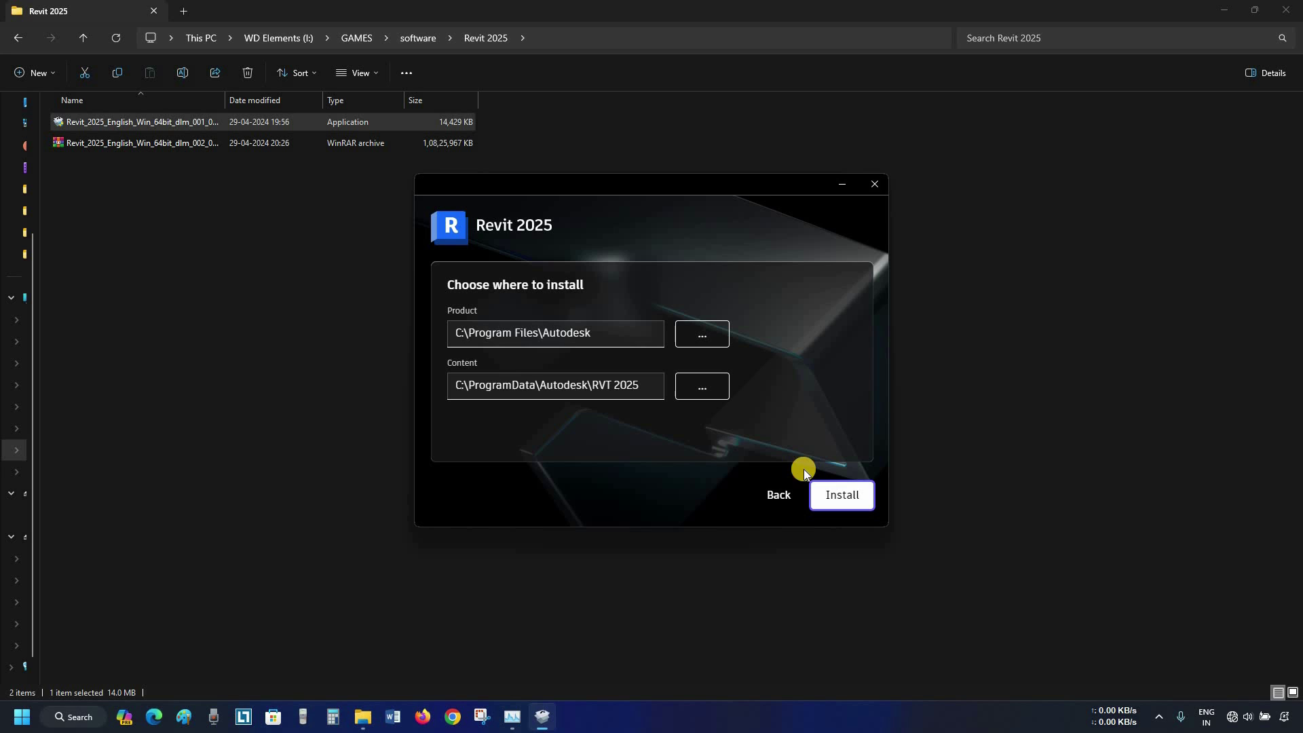
{"action": "left_click", "coordinate": [476, 328]}
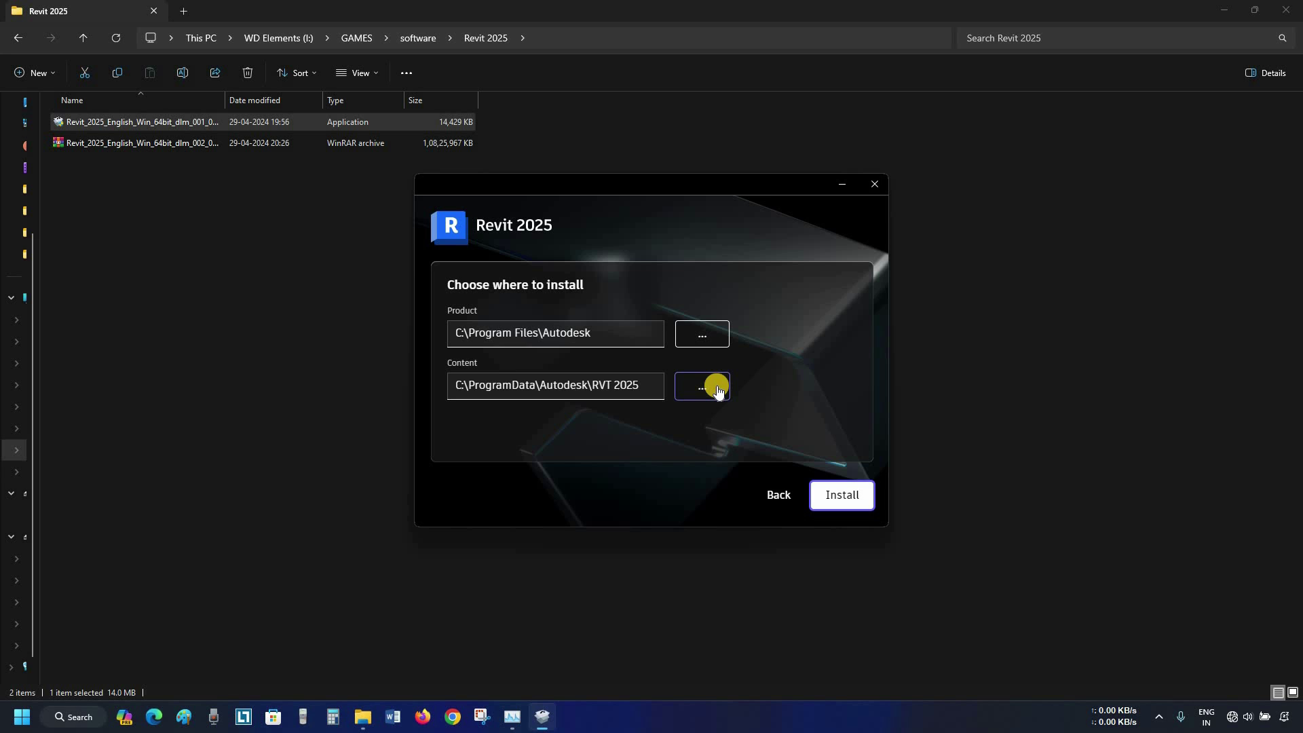
{"action": "left_click", "coordinate": [842, 506]}
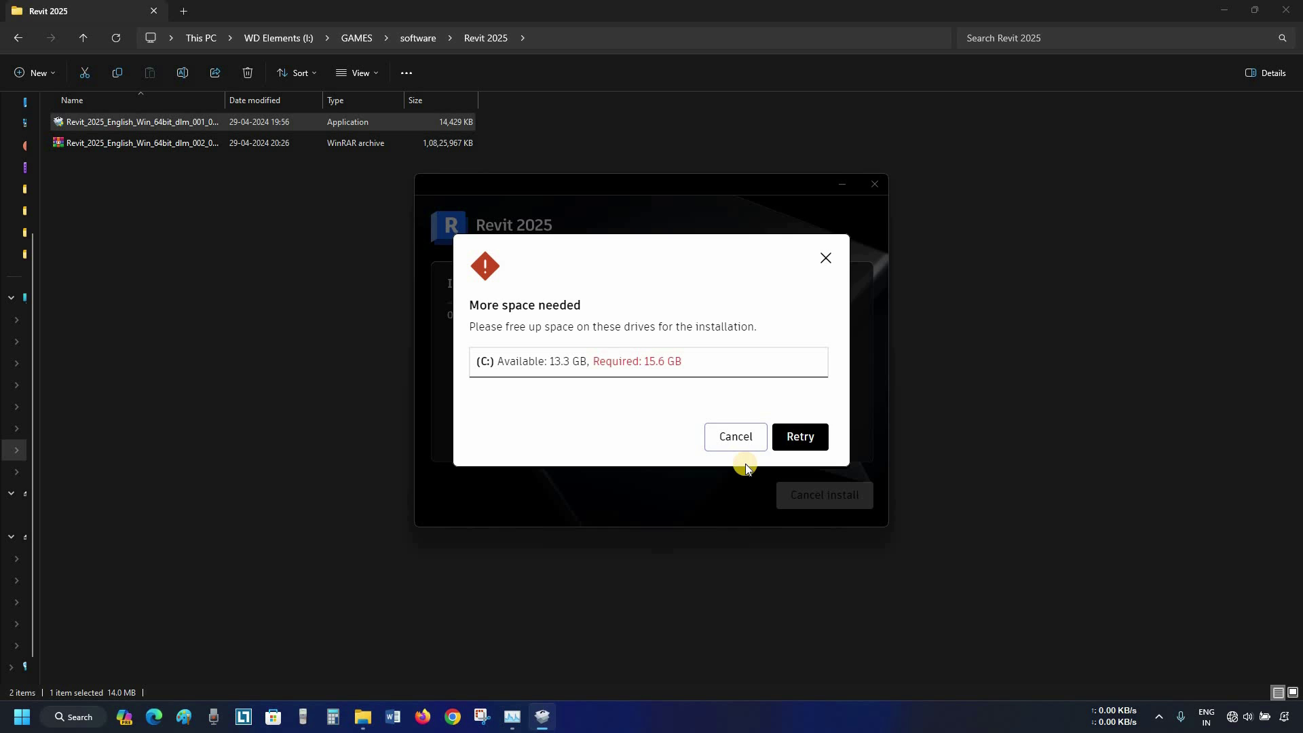
{"action": "left_click", "coordinate": [737, 440]}
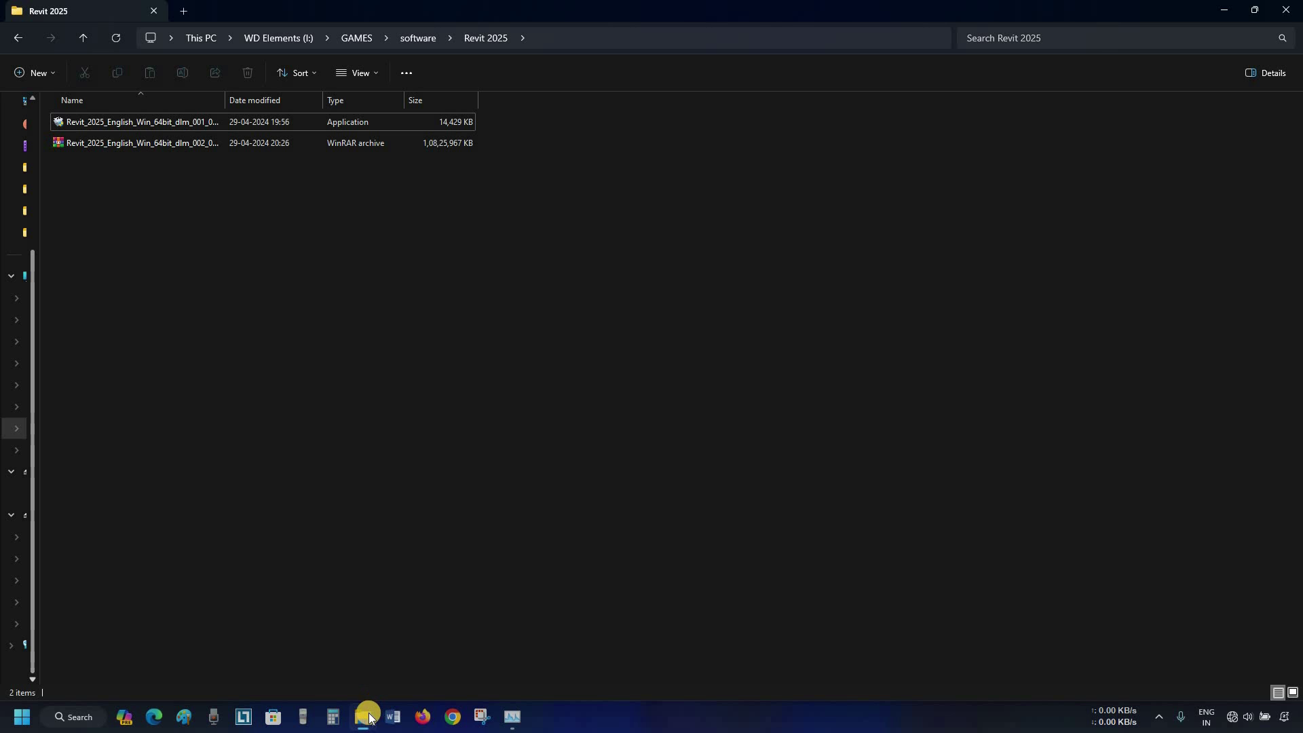
- Move the Revit_2025 folder from C:\Autodesk\WI into I:\GAMES\software\Revit 25
{"action": "left_click", "coordinate": [248, 646]}
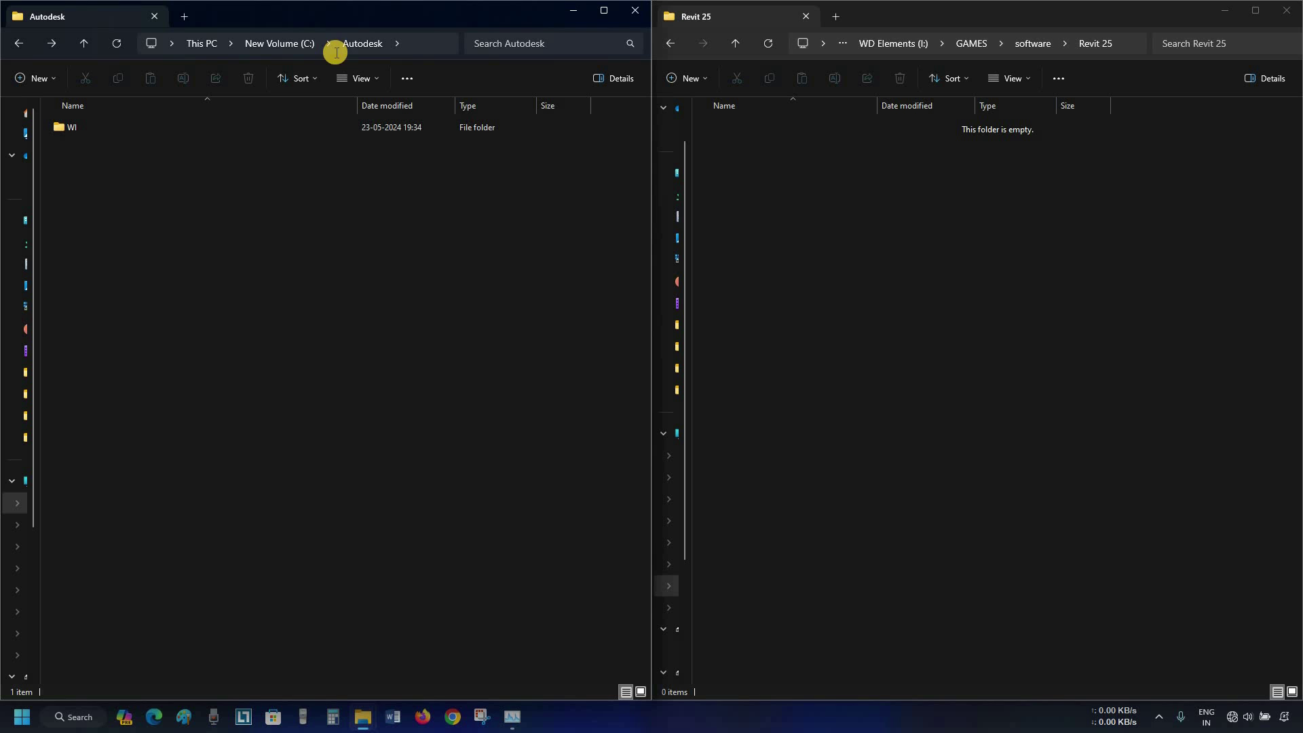
{"action": "double_click", "coordinate": [97, 128]}
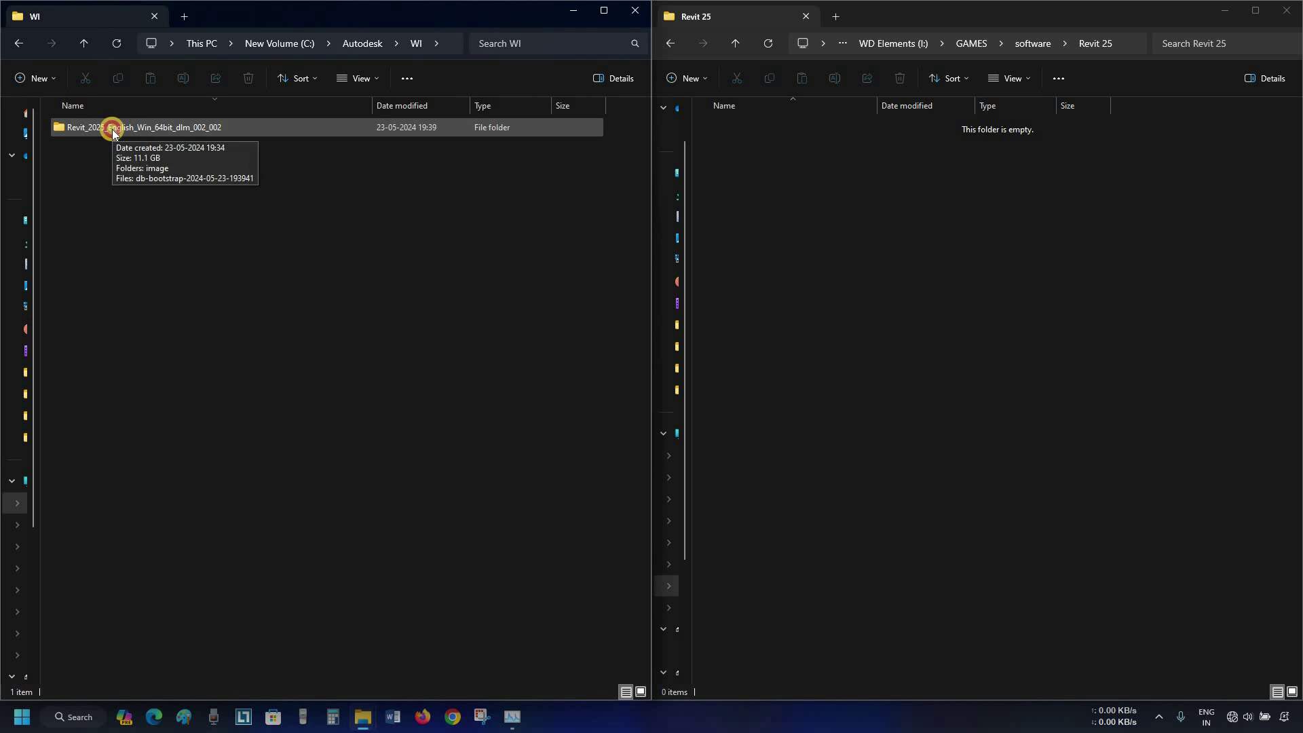
{"action": "left_click", "coordinate": [112, 130]}
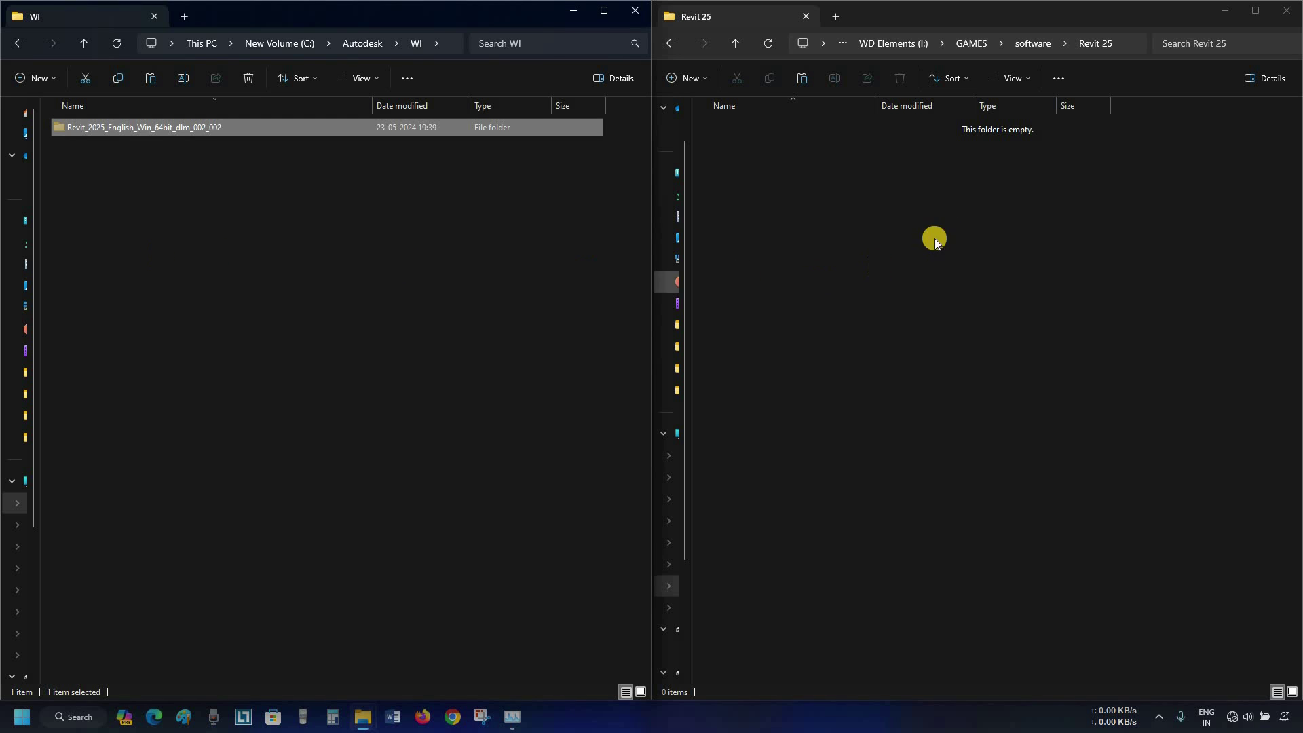
{"action": "left_click", "coordinate": [941, 204]}
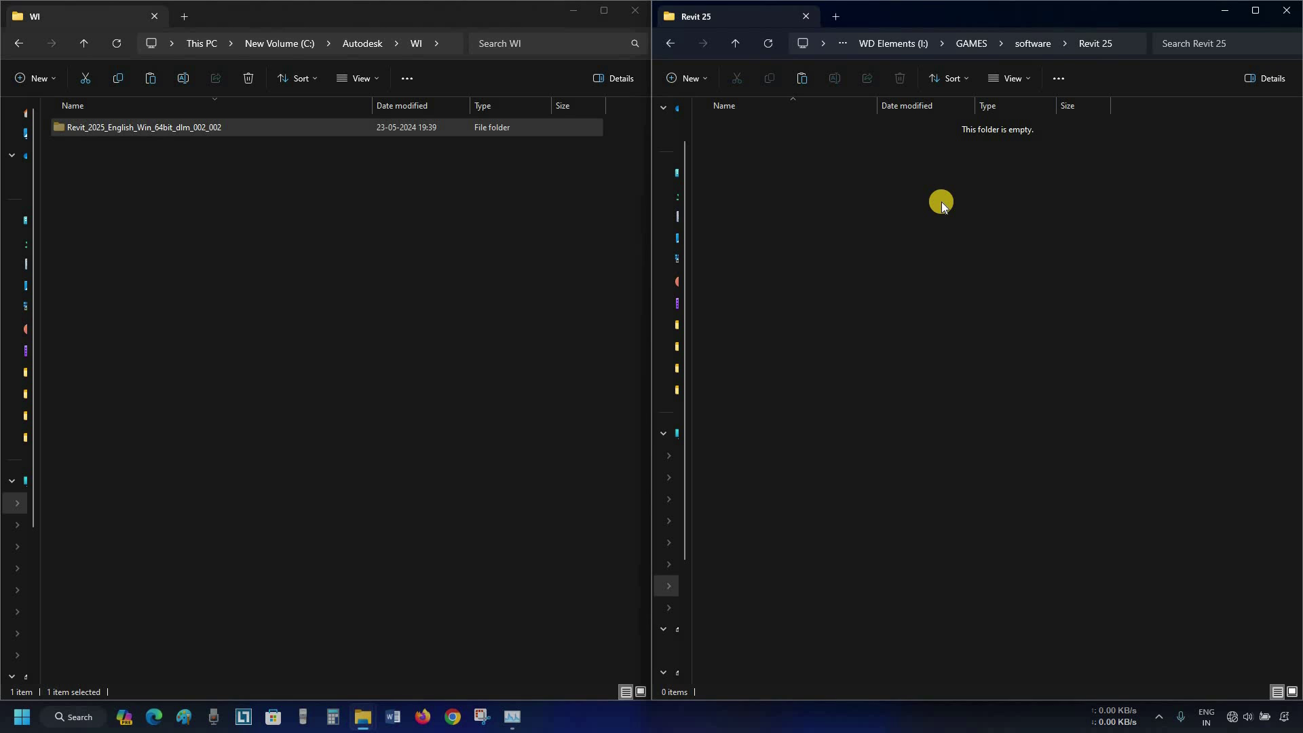
{"action": "key", "text": "ctrl+v"}
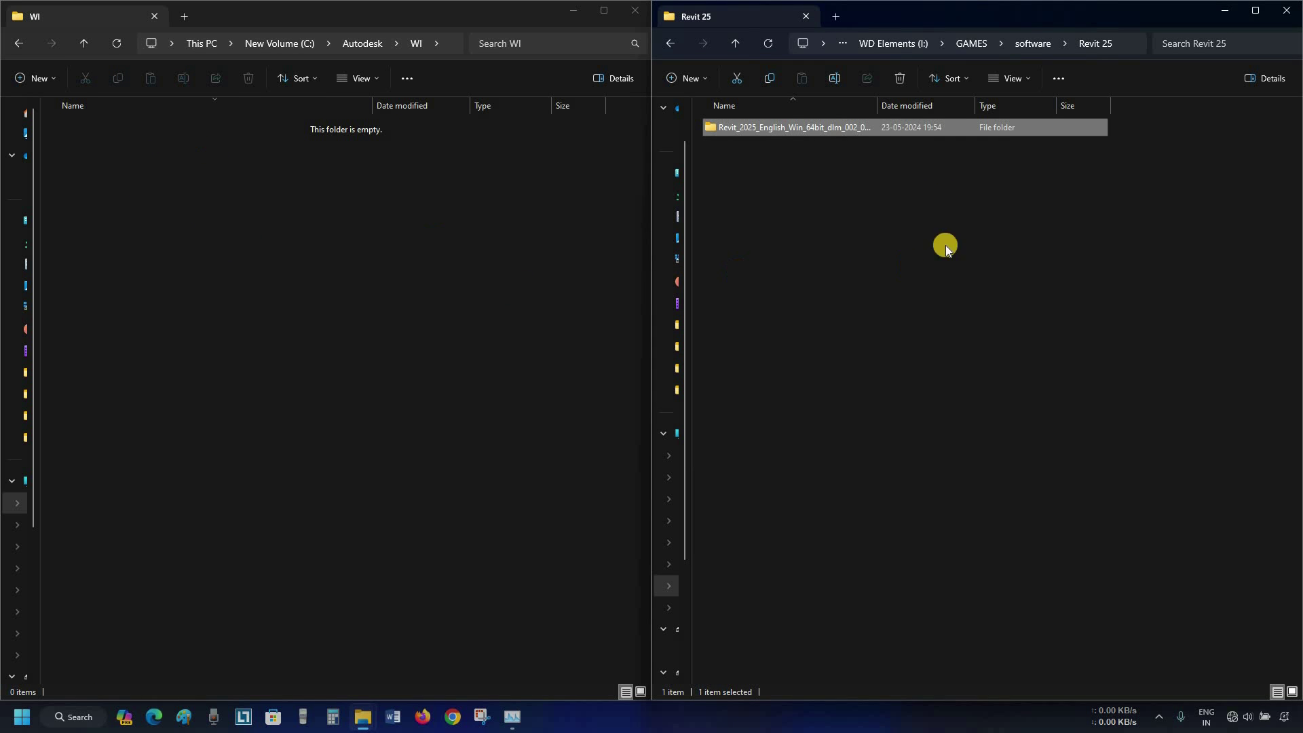
- Run Setup.exe from the image folder inside the moved Revit_2025 folder
{"action": "left_click", "coordinate": [827, 129]}
{"action": "double_click", "coordinate": [827, 129]}
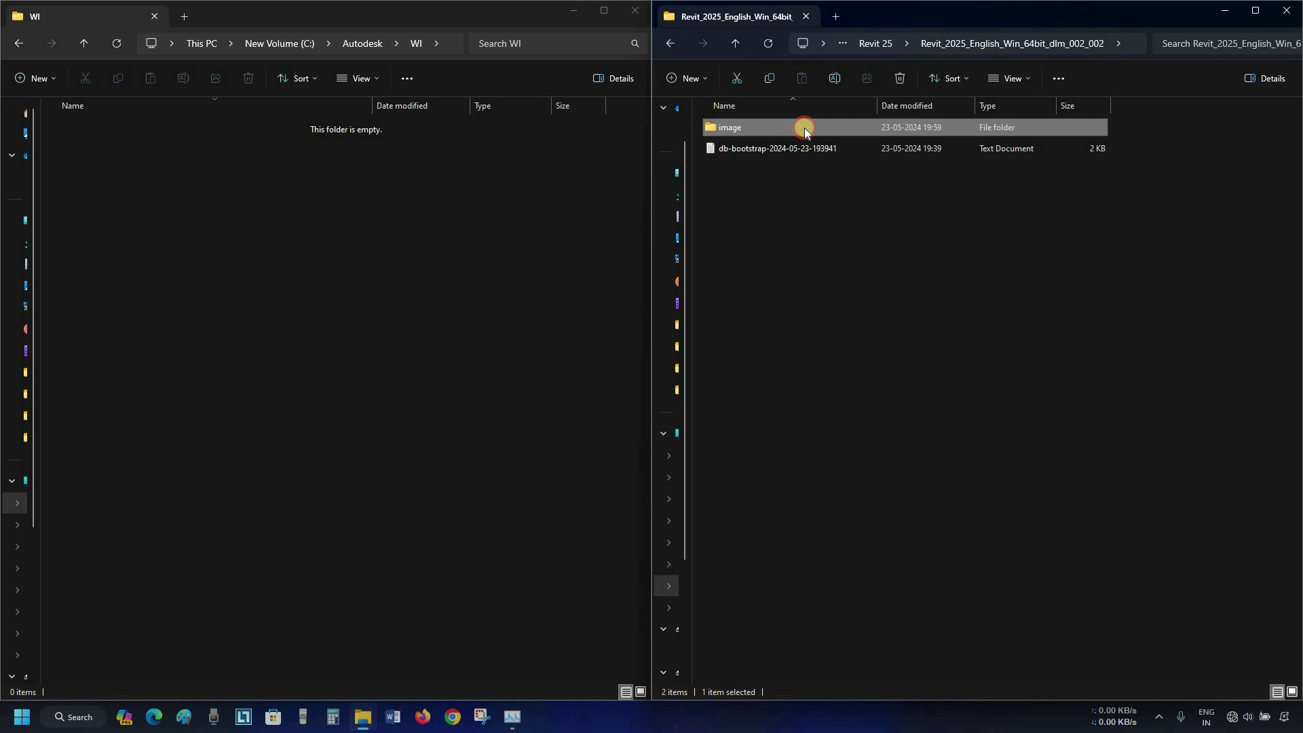
{"action": "double_click", "coordinate": [804, 129]}
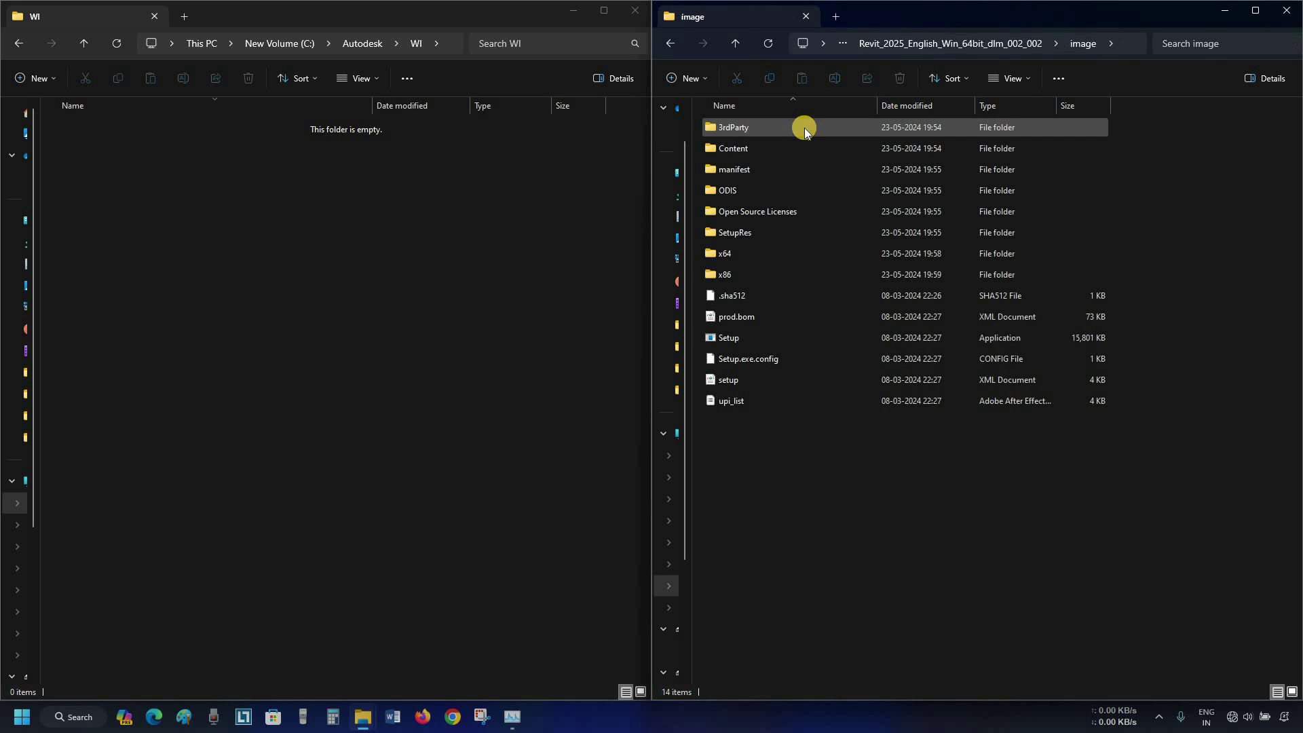
{"action": "double_click", "coordinate": [748, 337]}
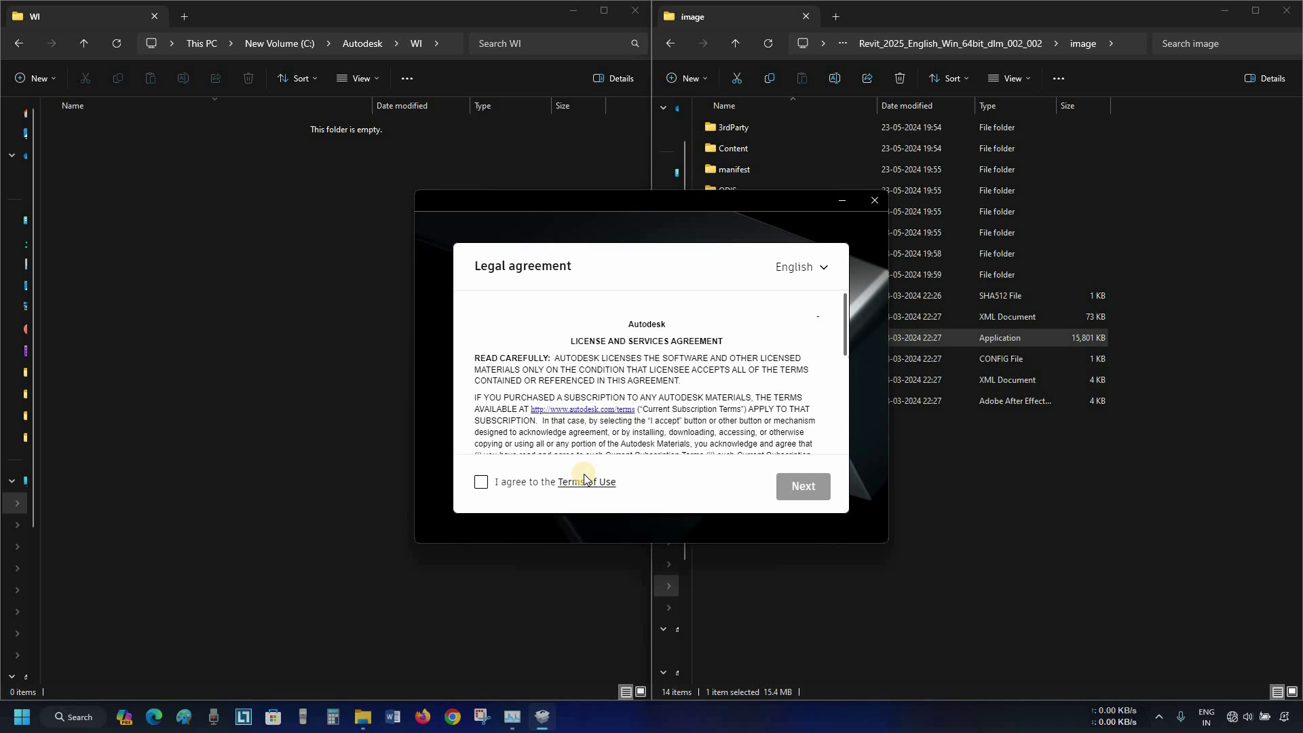
- Agree to the Terms of Use, review the content install path, and start installing Revit 2025
{"action": "left_click", "coordinate": [482, 483]}
{"action": "left_click", "coordinate": [797, 487]}
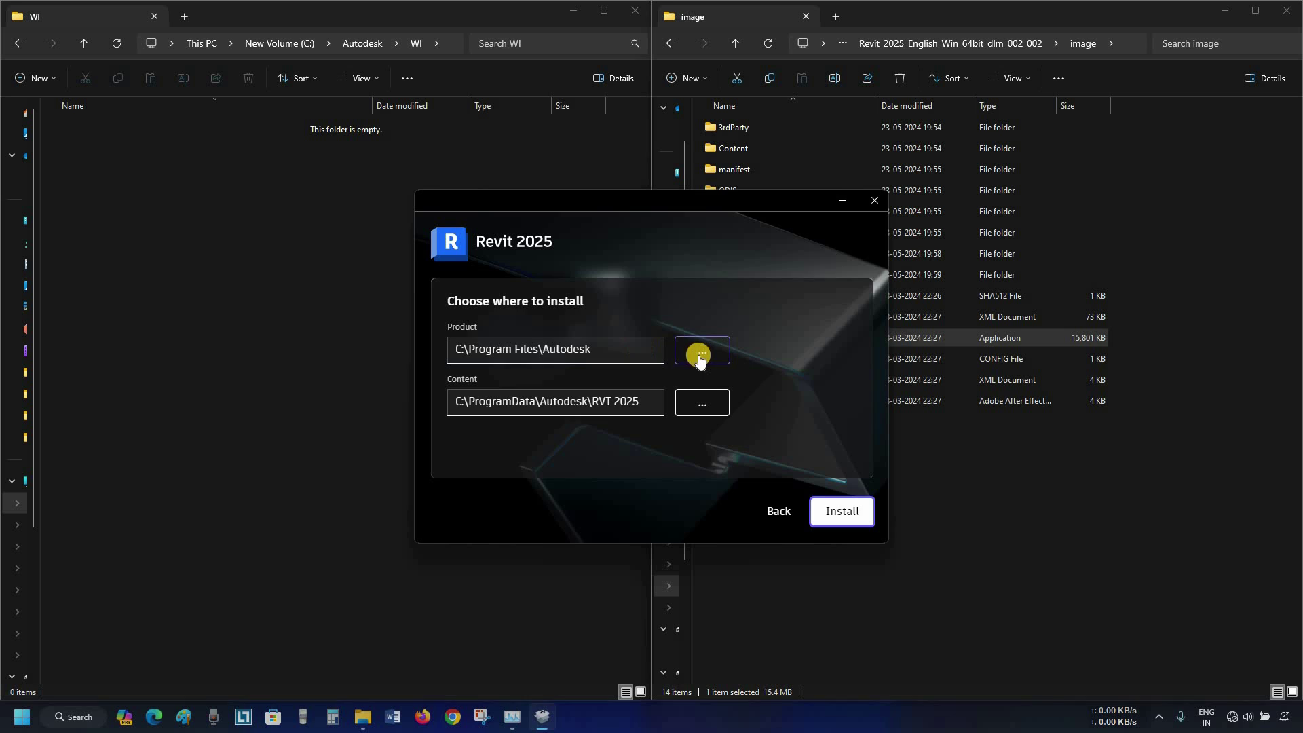
{"action": "left_click", "coordinate": [465, 404]}
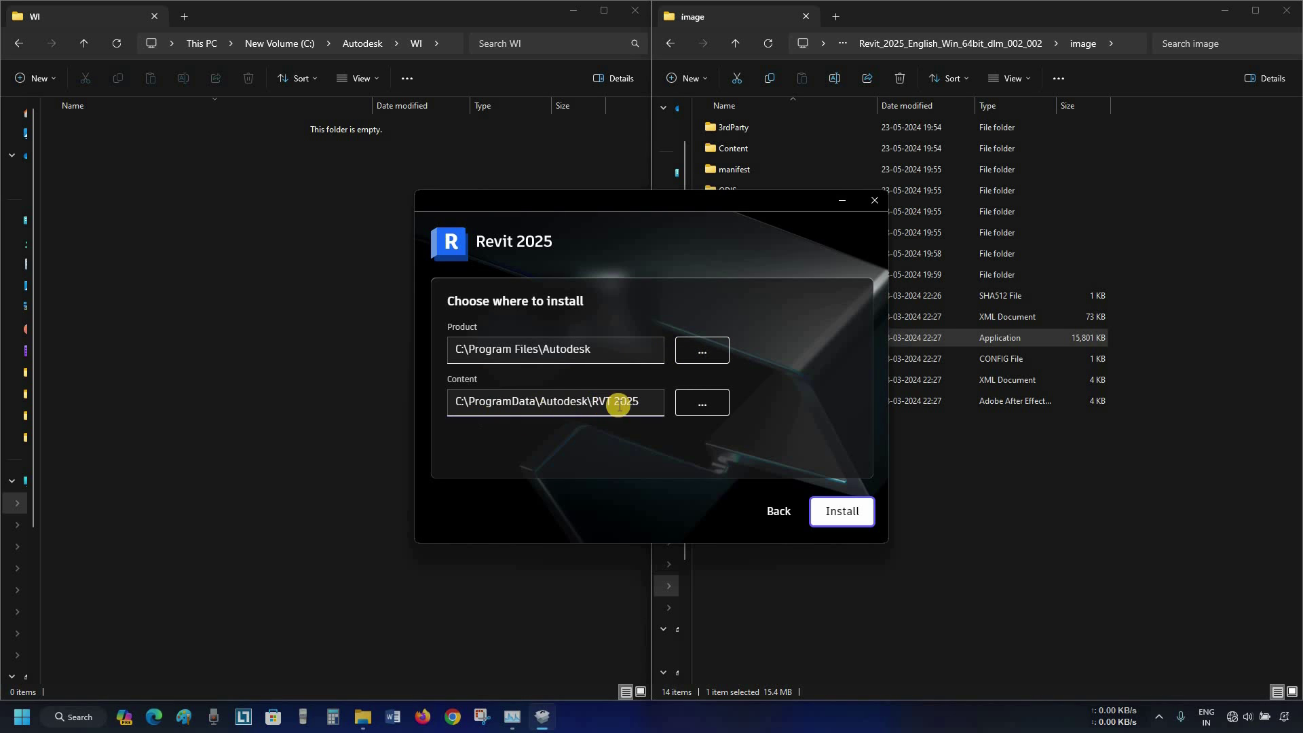
{"action": "left_click", "coordinate": [703, 411]}
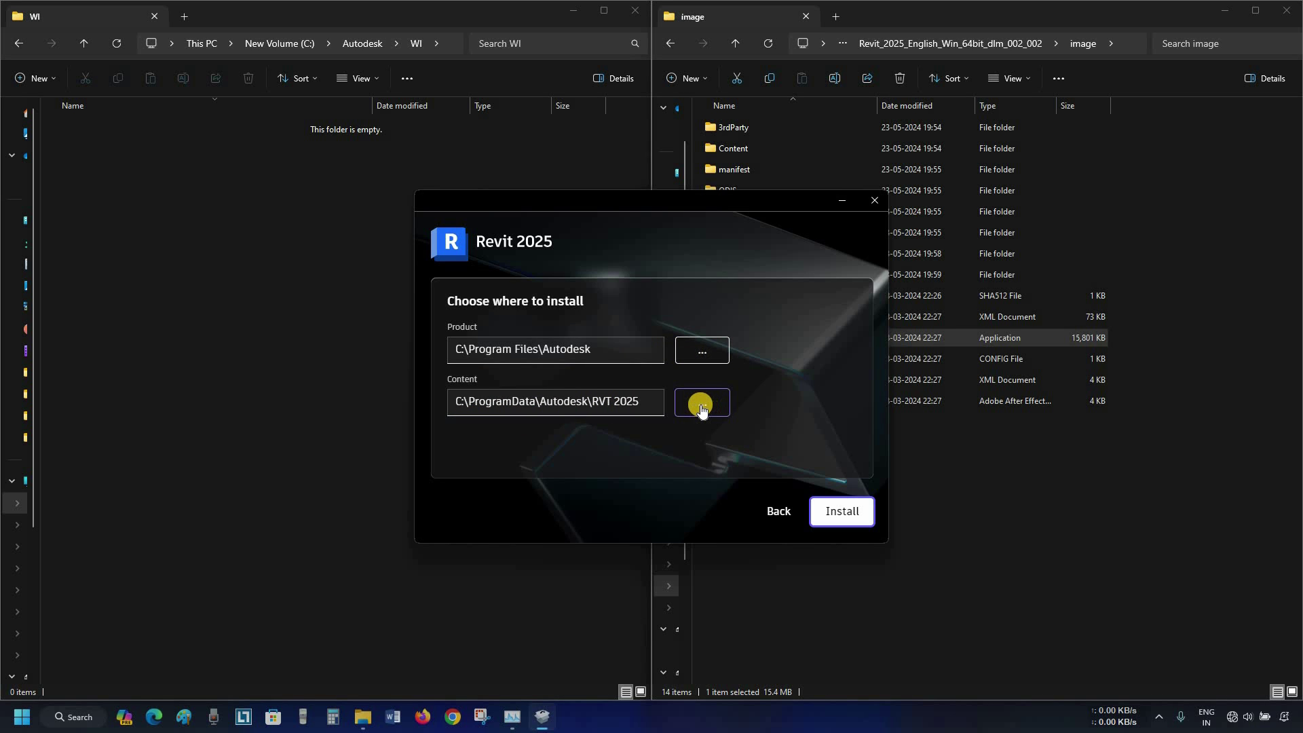
{"action": "left_click", "coordinate": [837, 517]}
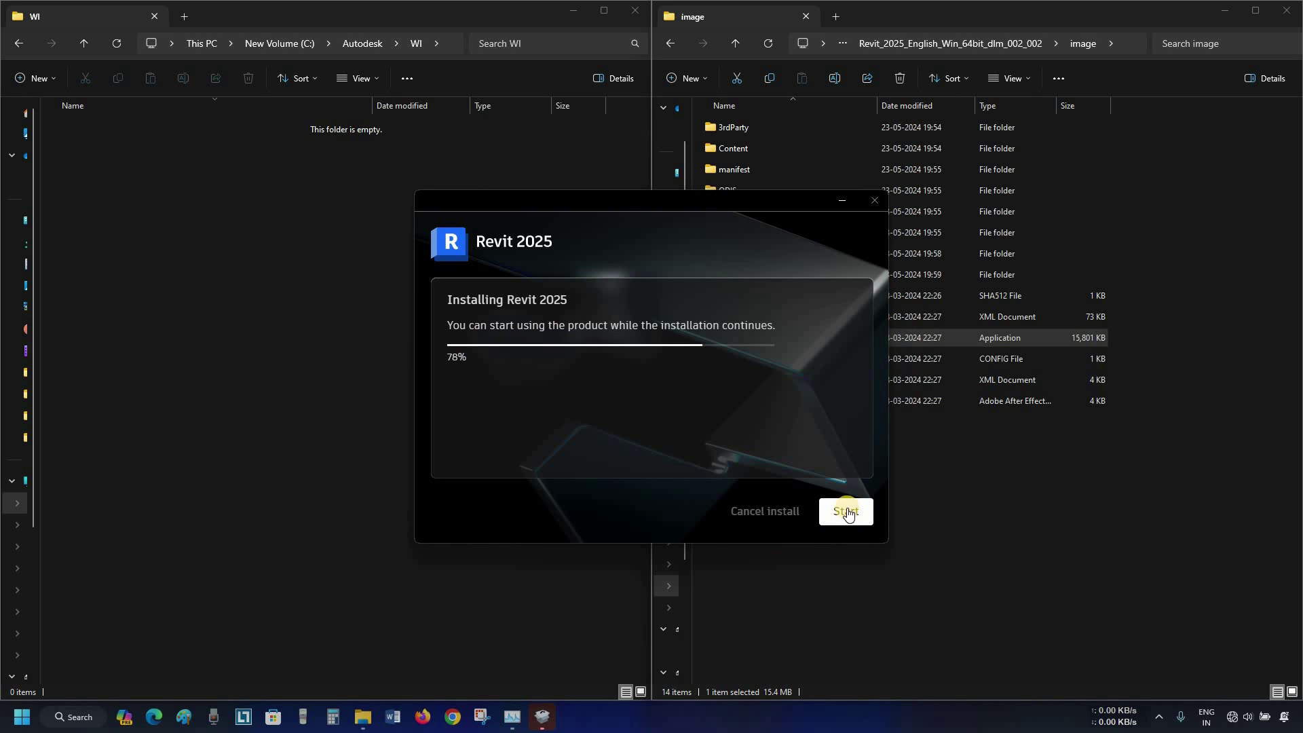
- Start Revit once install completes, briefly checking Quick Settings during the splash screen
{"action": "left_click", "coordinate": [841, 513]}
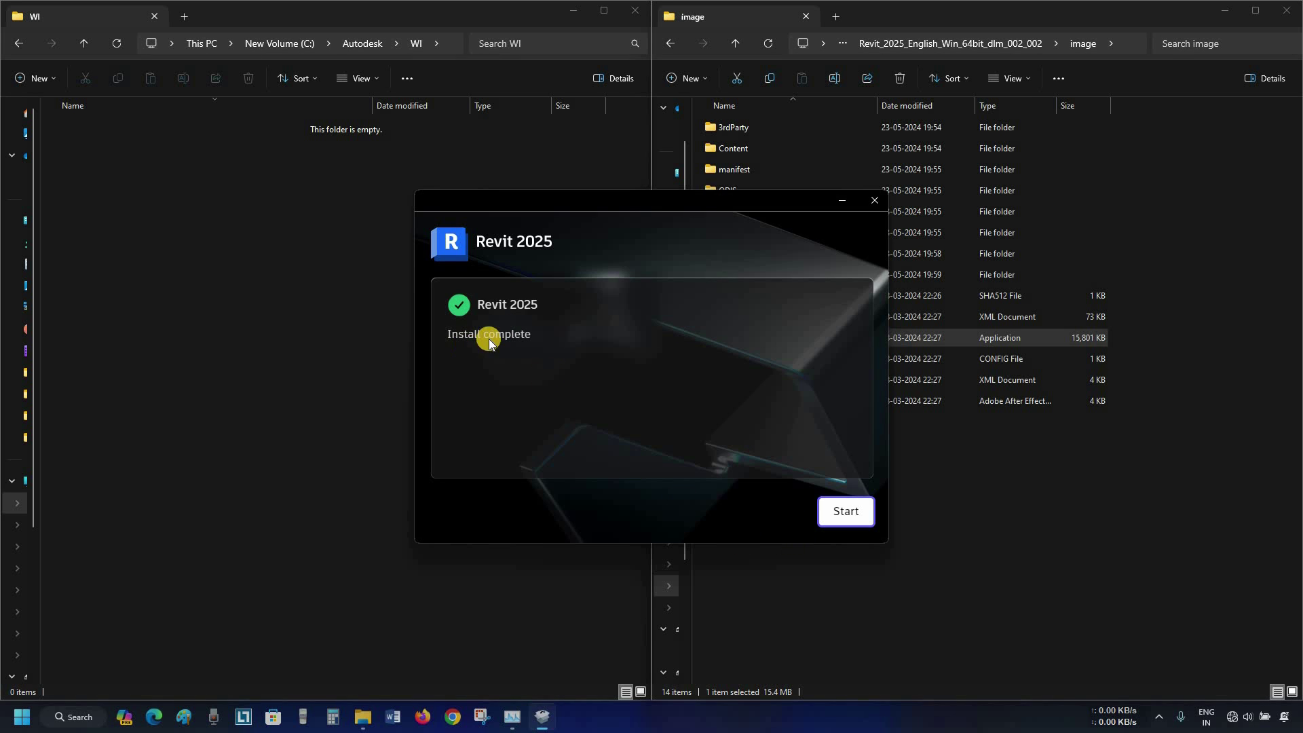
{"action": "left_click", "coordinate": [843, 515]}
{"action": "left_click", "coordinate": [1233, 718]}
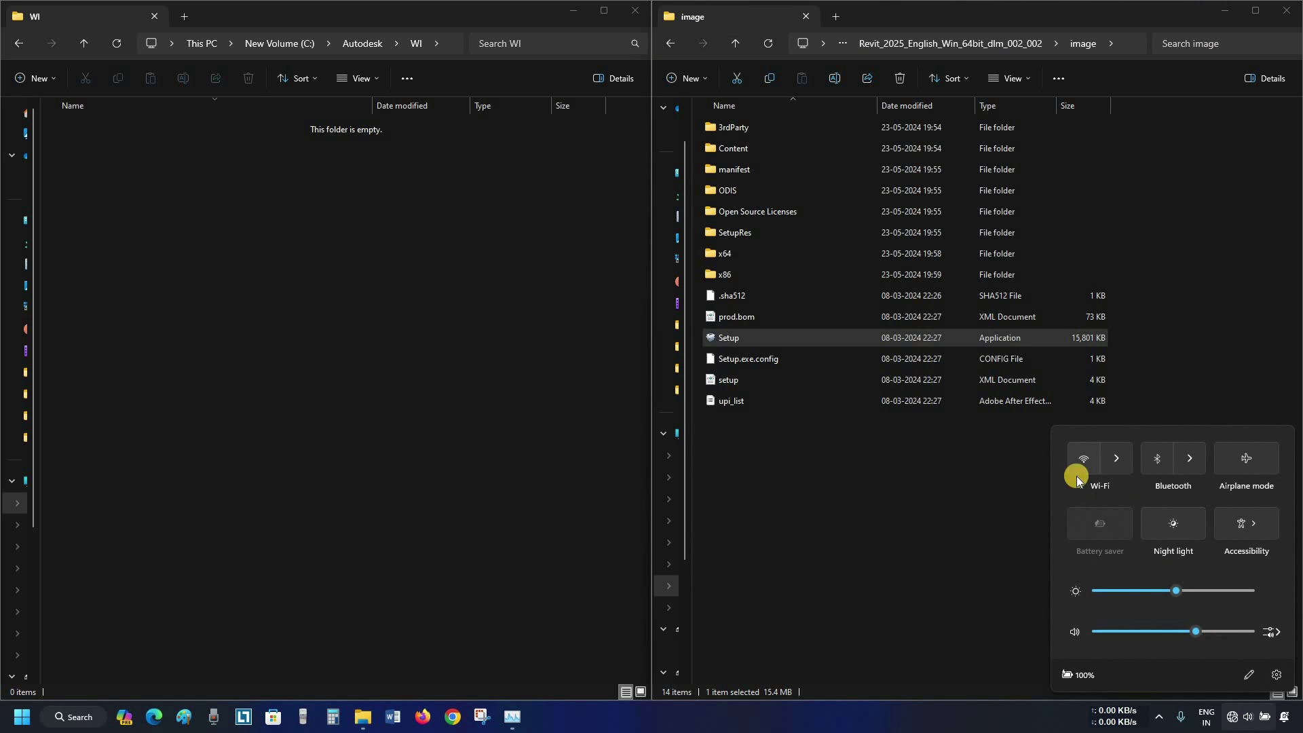
{"action": "left_click", "coordinate": [1023, 726]}
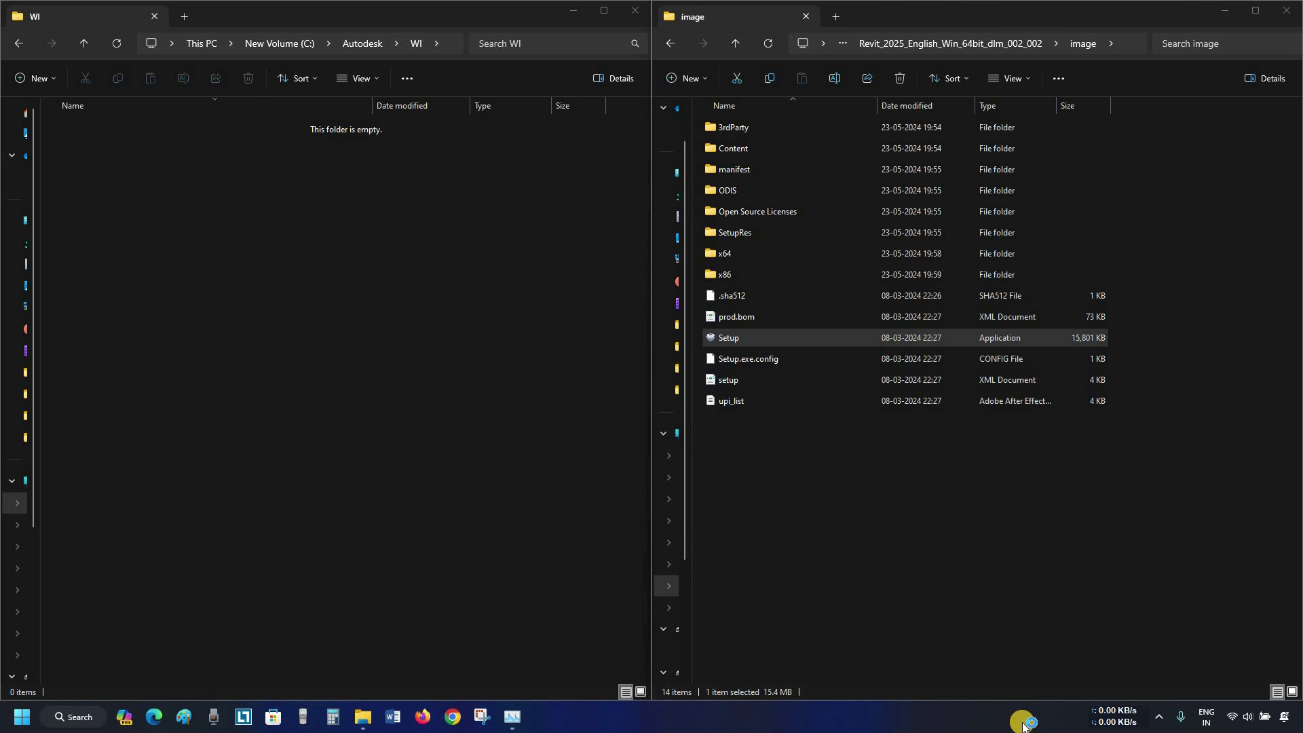
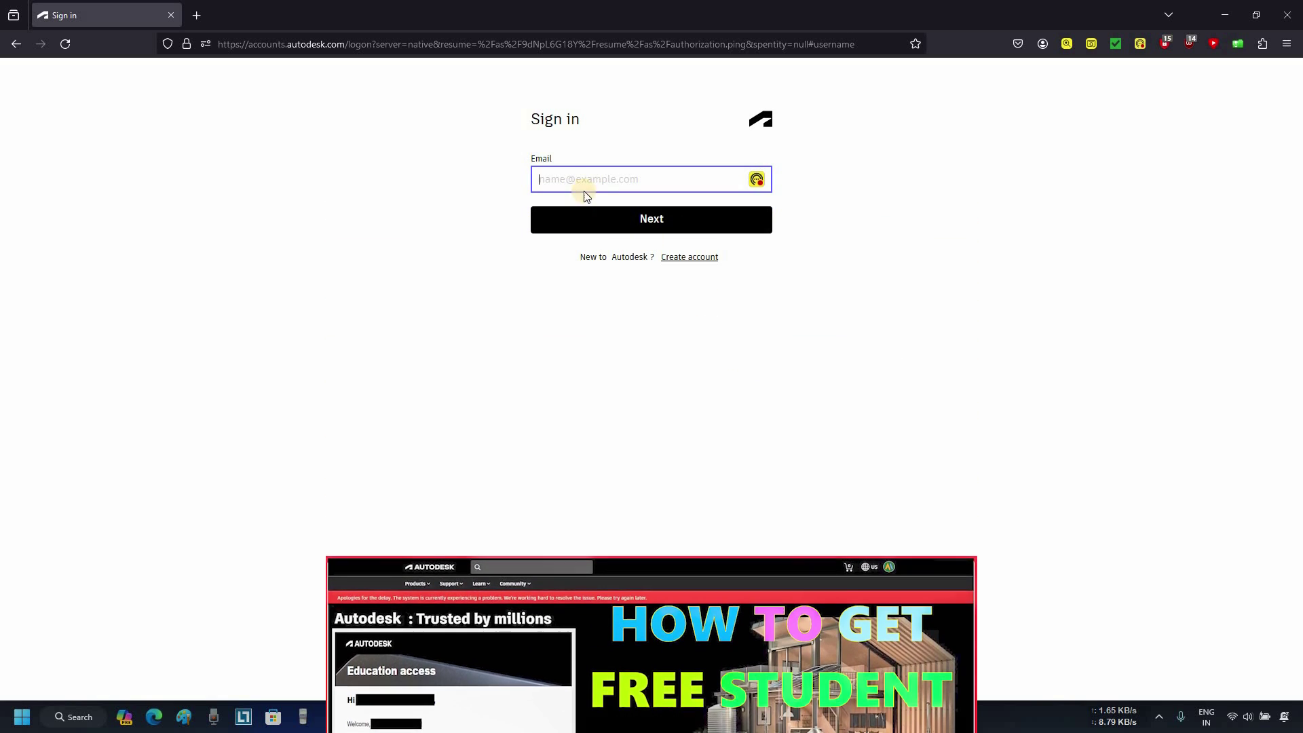
{"action": "type", "text": "user"}
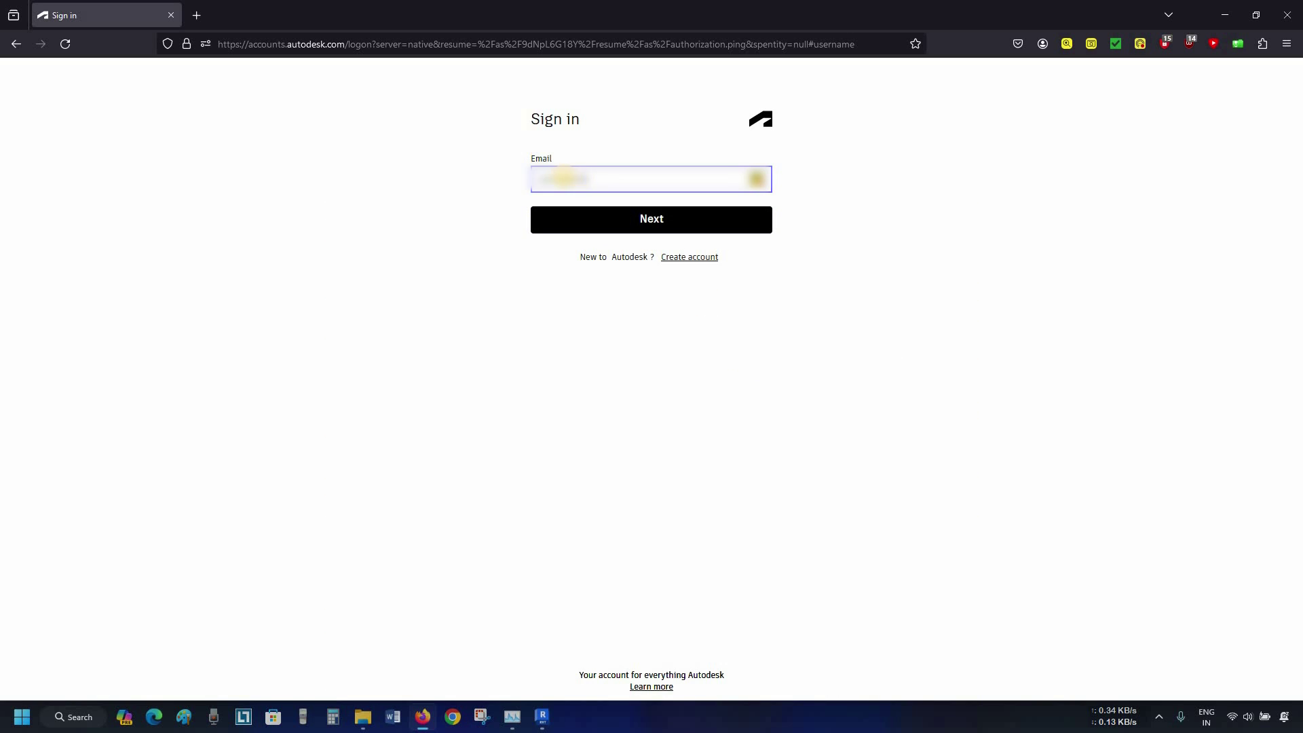
- Submit the account email, then the password to finish signing in
{"action": "left_click", "coordinate": [616, 212]}
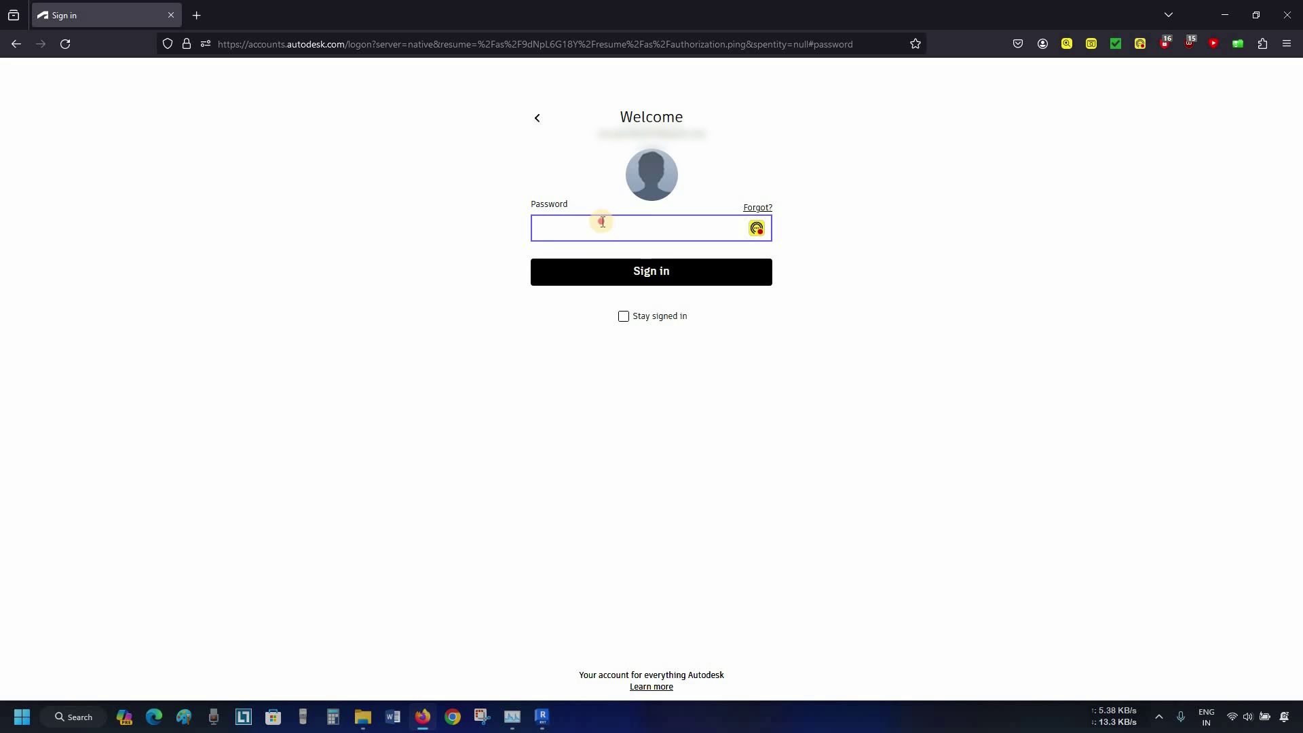
{"action": "type", "text": "*******"}
{"action": "left_click", "coordinate": [643, 271]}
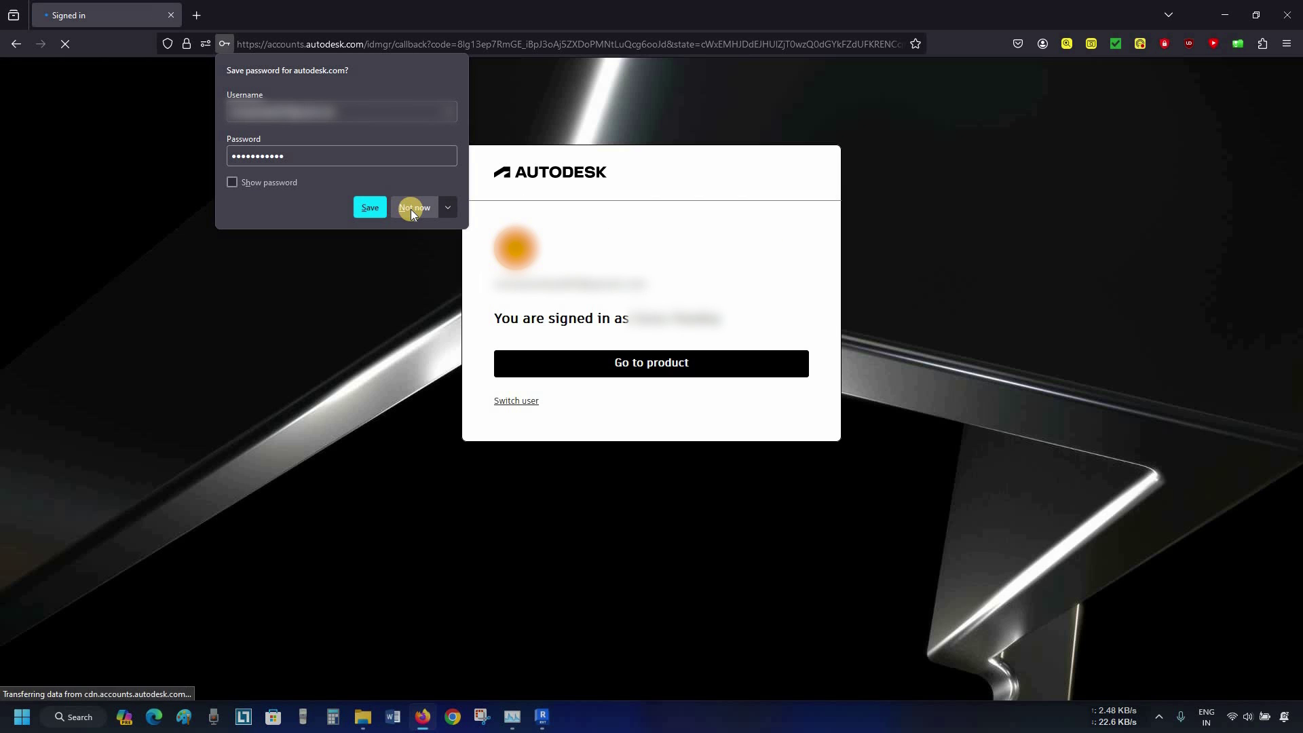
- Decline the browser's save-password offer and launch Revit via Go to product and Open Link
{"action": "left_click", "coordinate": [411, 209]}
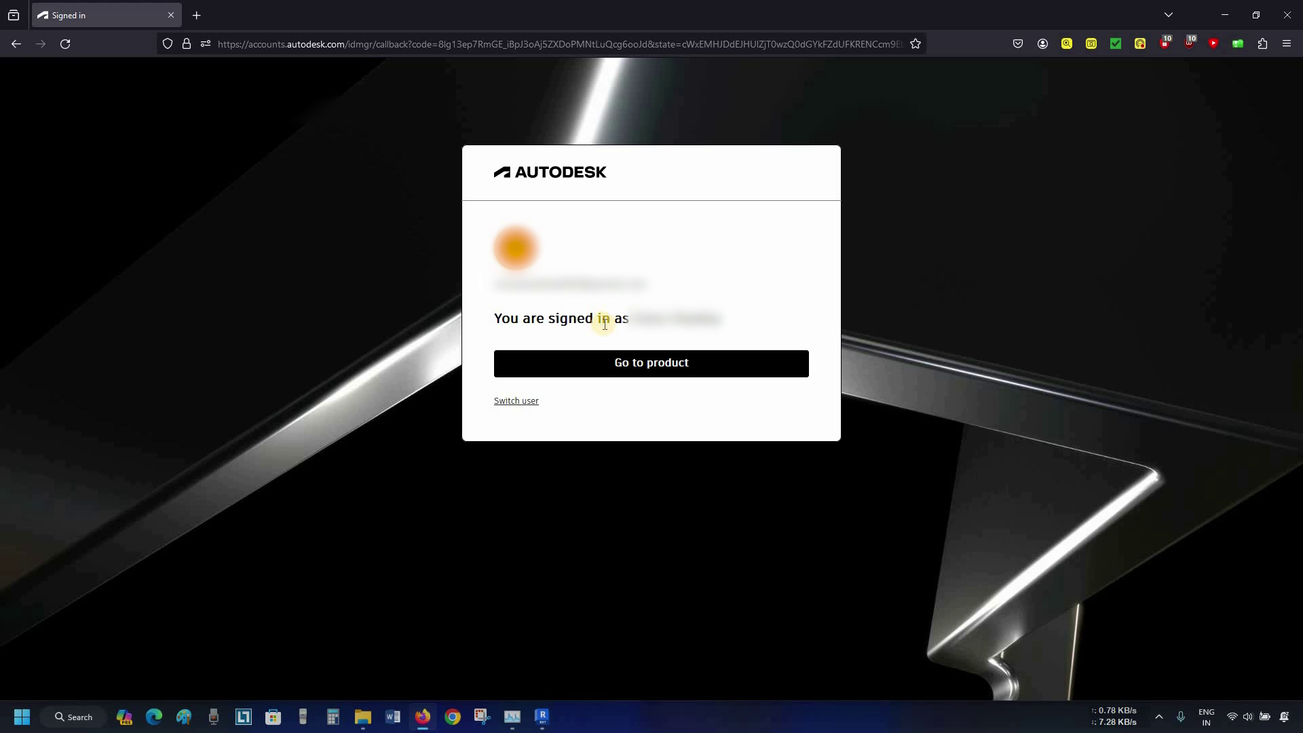
{"action": "left_click", "coordinate": [659, 365]}
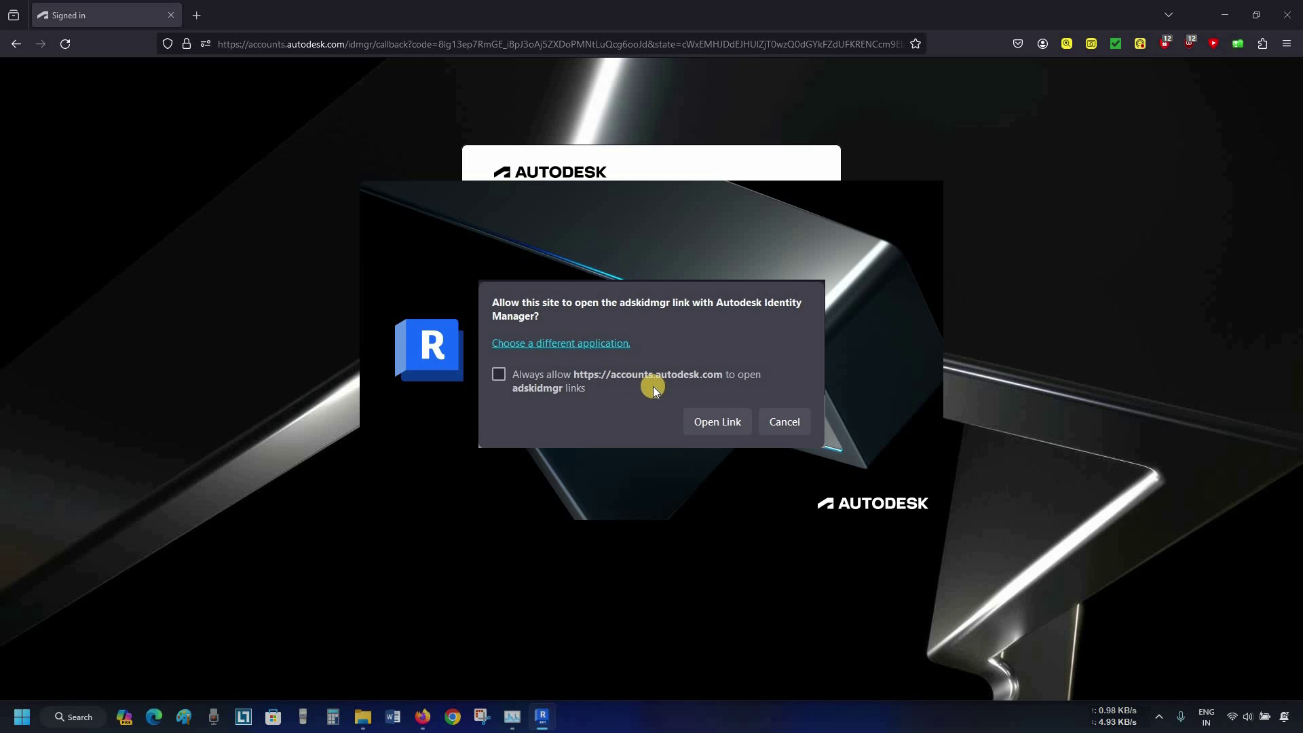
{"action": "left_click", "coordinate": [724, 423]}
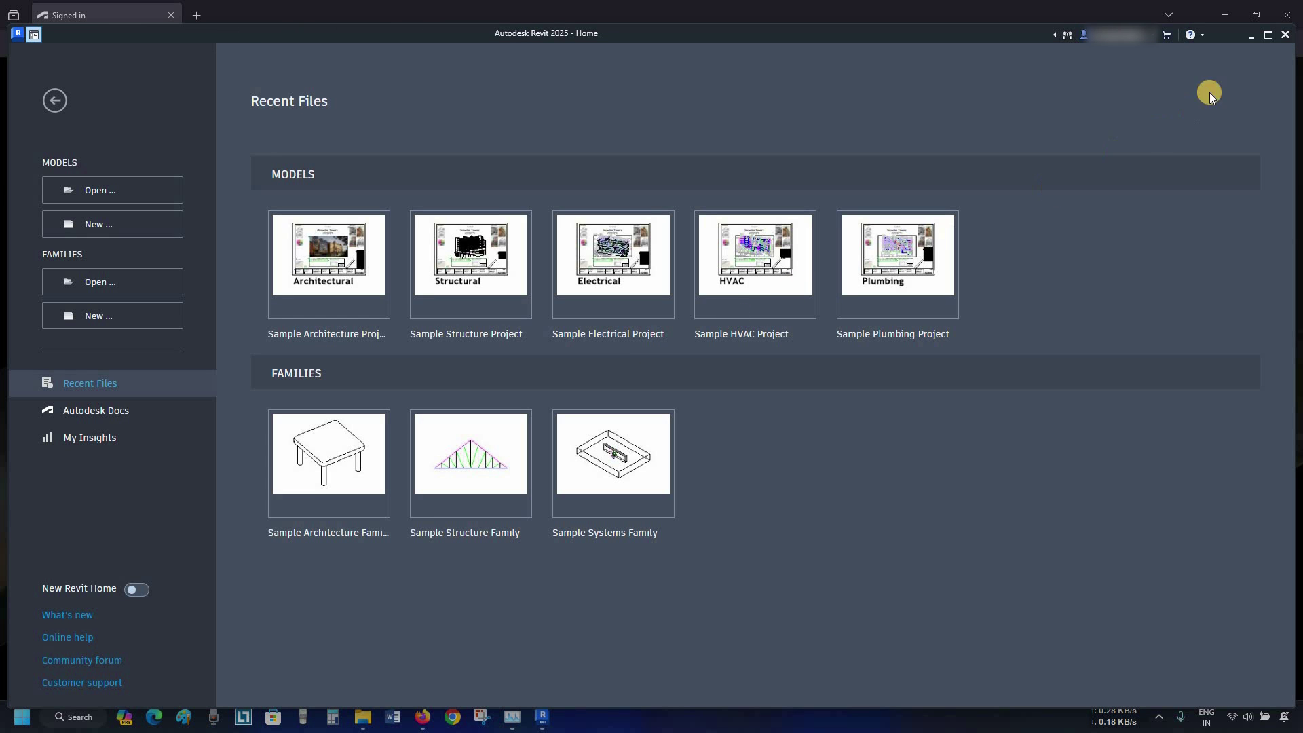
- Maximize the Revit window and choose Manage License from the account menu
{"action": "left_click", "coordinate": [1268, 35]}
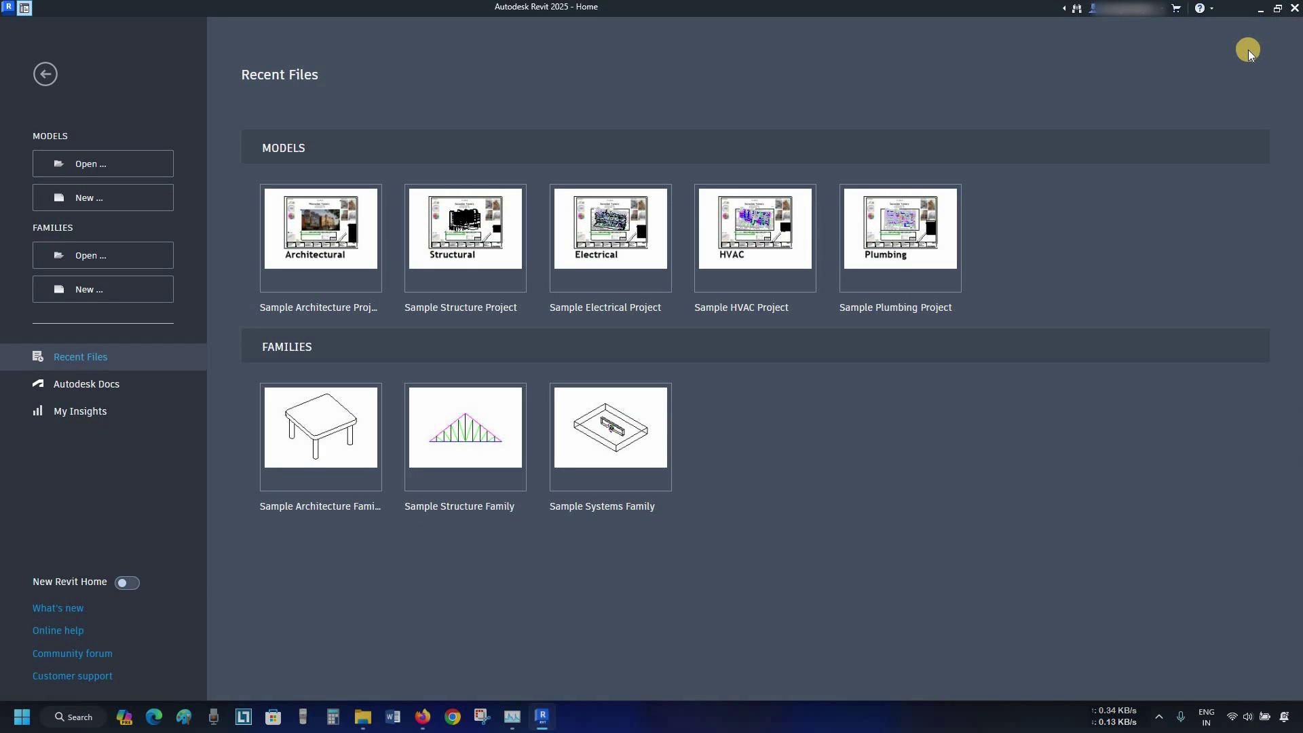
{"action": "left_click", "coordinate": [1156, 11]}
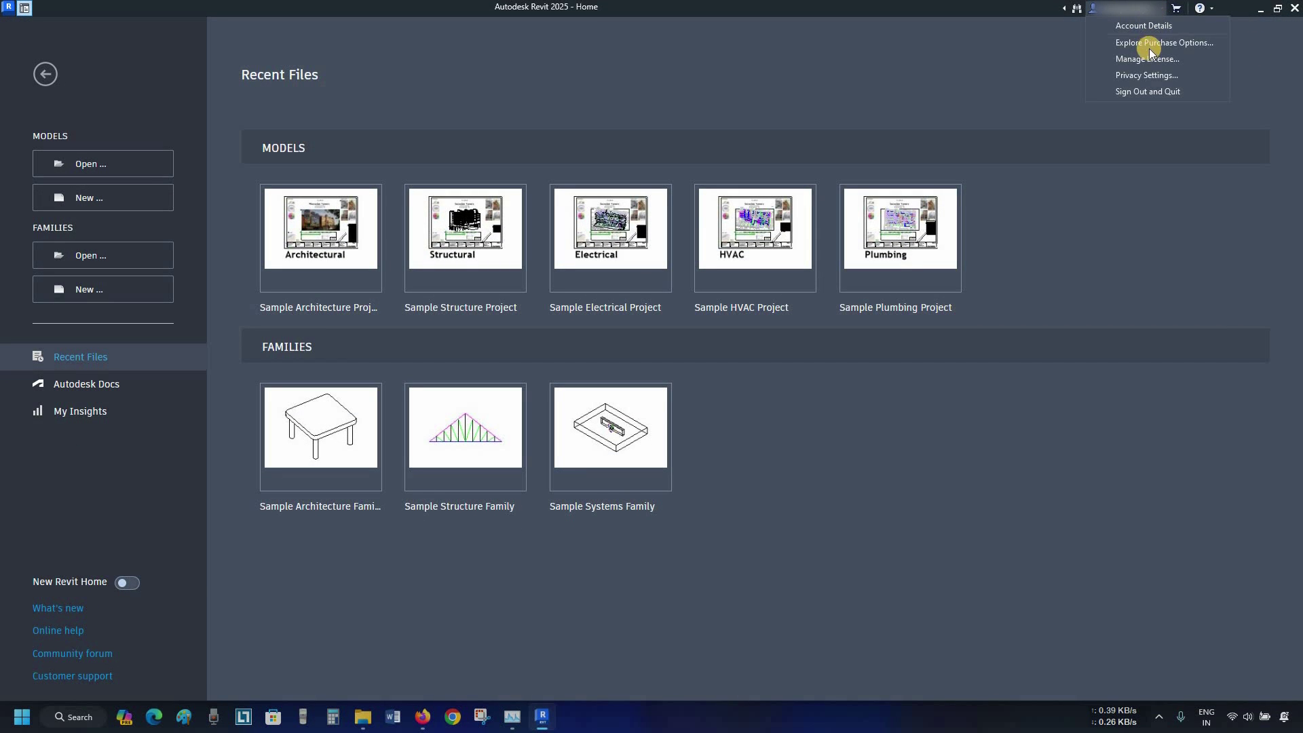
{"action": "left_click", "coordinate": [1148, 61]}
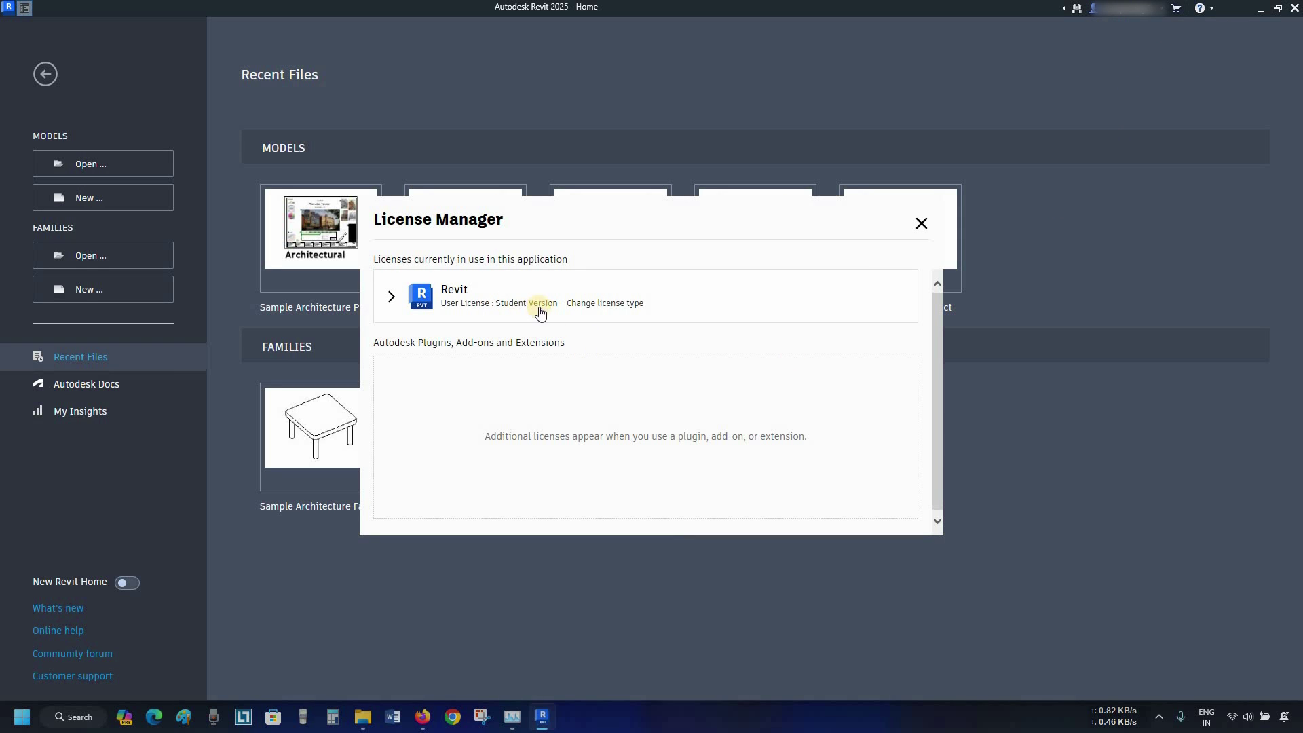
- Choose Change license type on the Revit Student Version user license
{"action": "left_click", "coordinate": [597, 304]}
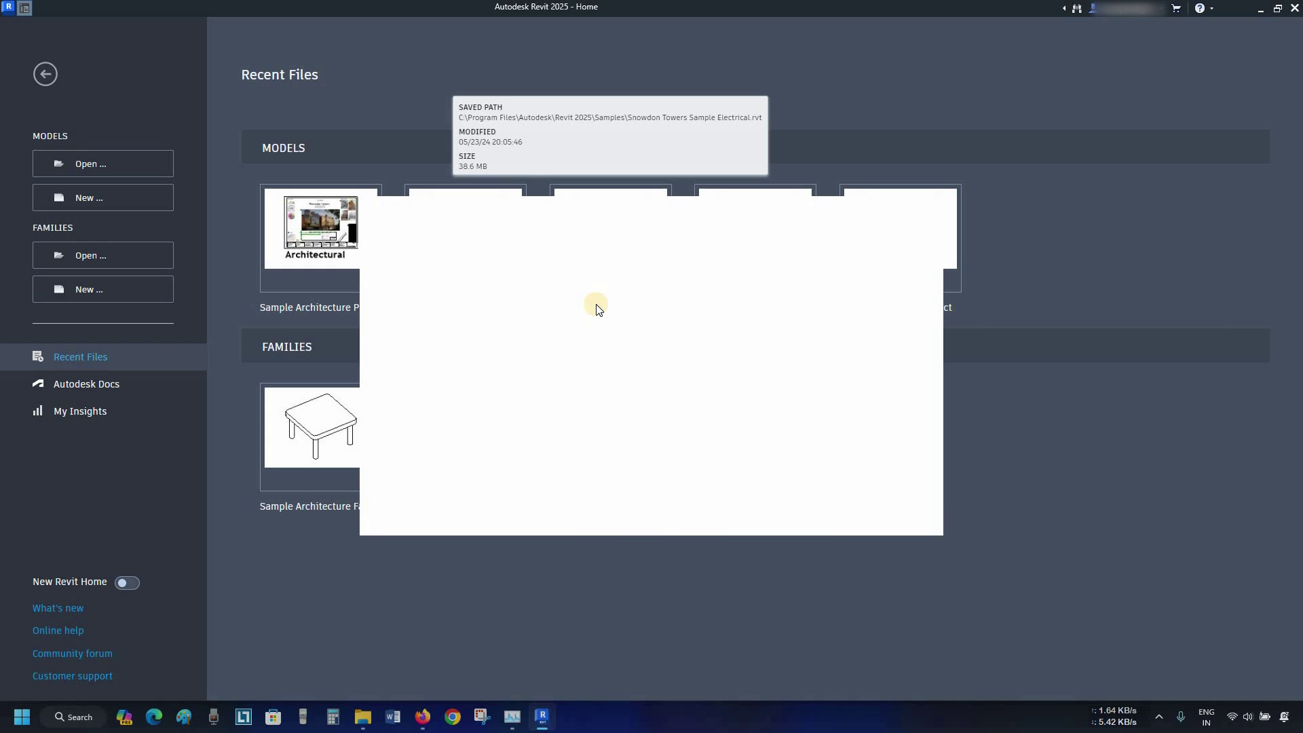